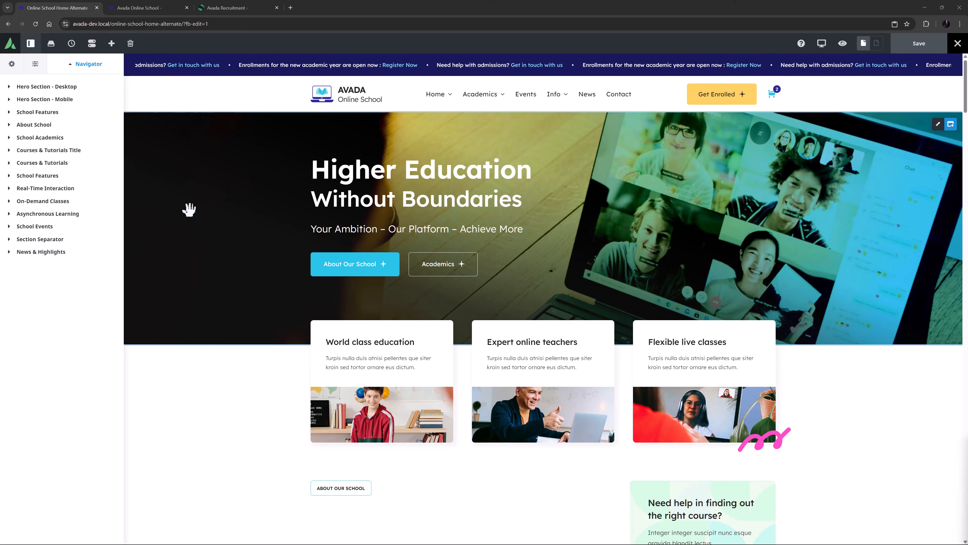
Step: Jump to the School Features section and expand its 55% column to reveal its nested columns structure in the navigator
{"action": "left_click", "coordinate": [44, 177]}
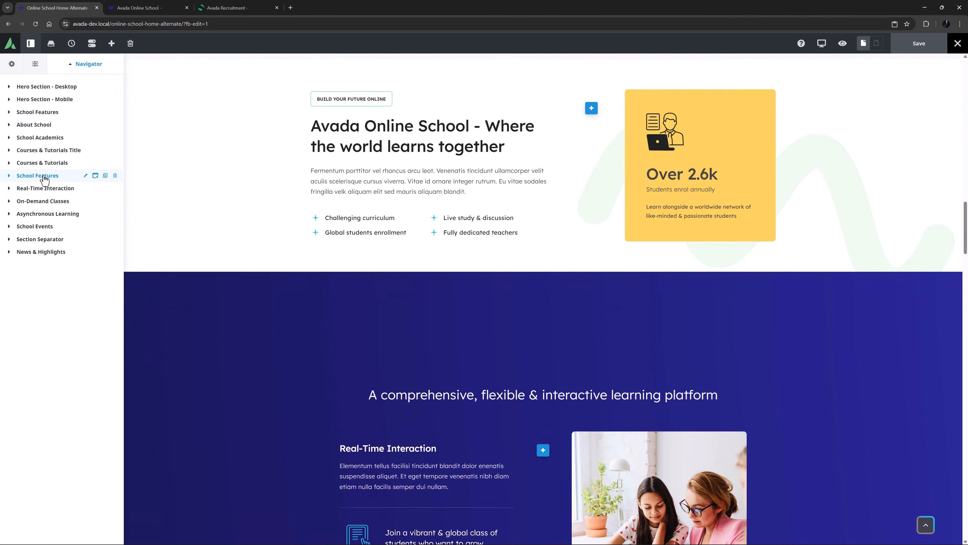
{"action": "left_click", "coordinate": [8, 176]}
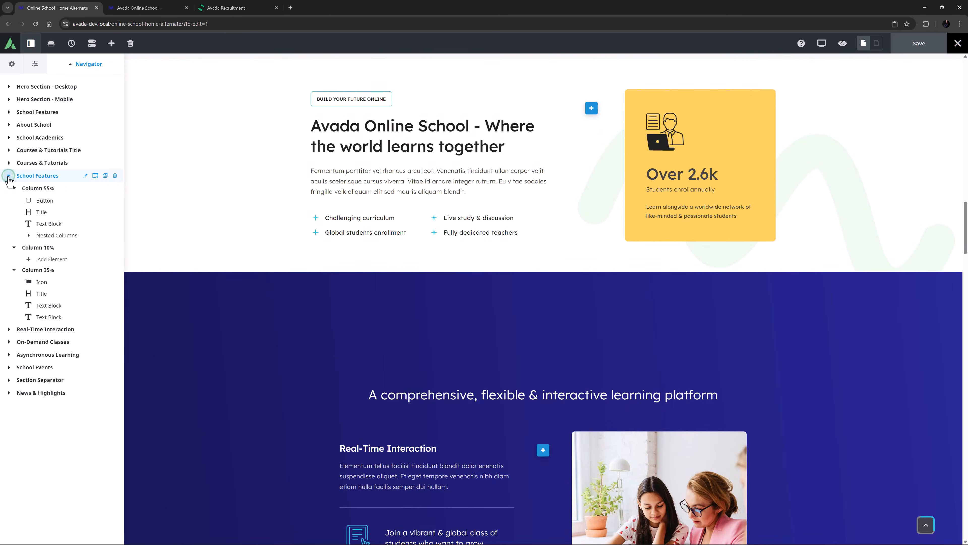
{"action": "left_click", "coordinate": [37, 192]}
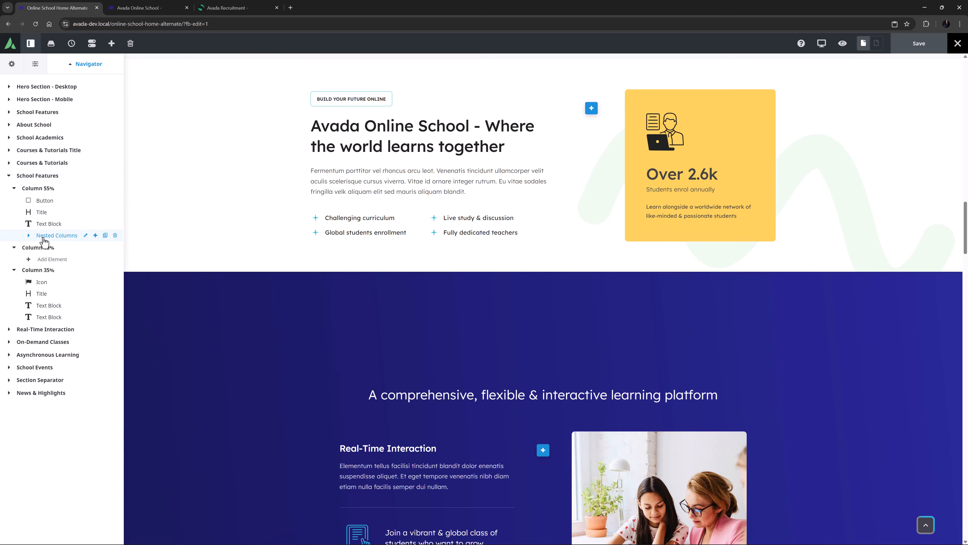
{"action": "left_click", "coordinate": [29, 236]}
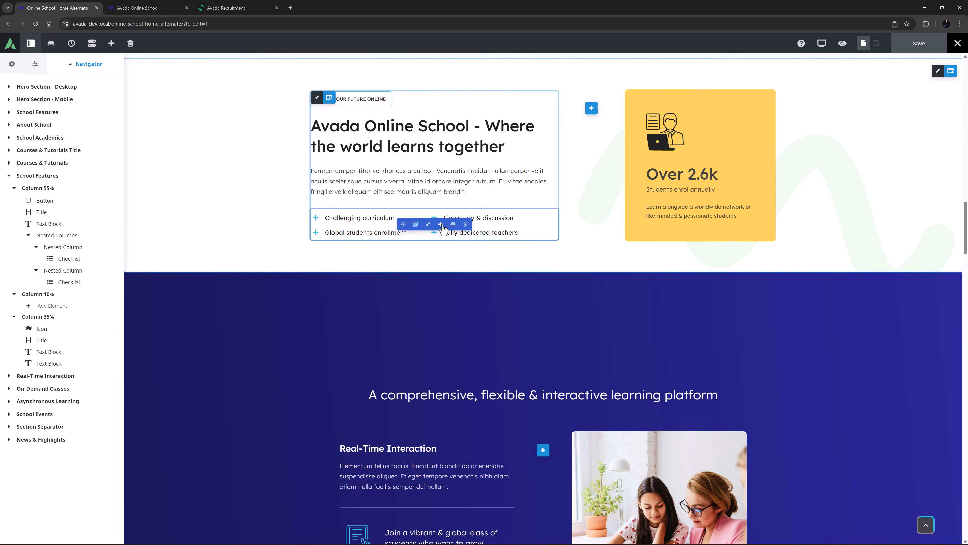
Step: Add a 1/2 - 1/2 nested columns element below the checklists and delete it again
{"action": "left_click", "coordinate": [441, 225]}
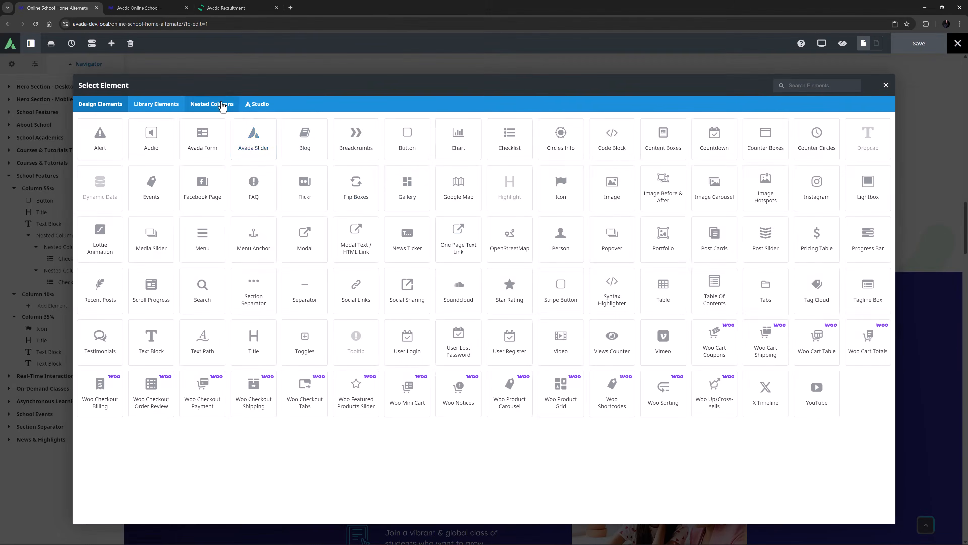
{"action": "left_click", "coordinate": [212, 104]}
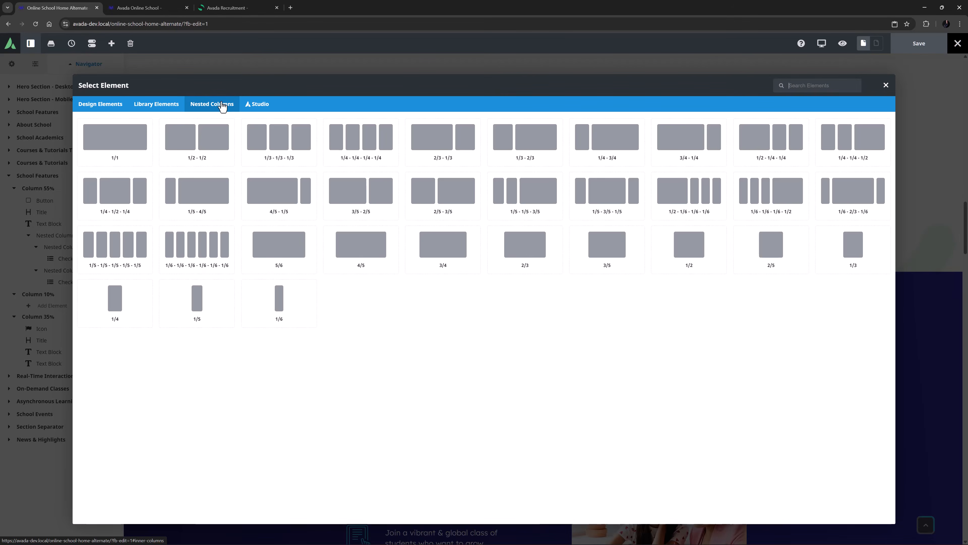
{"action": "left_click", "coordinate": [198, 137]}
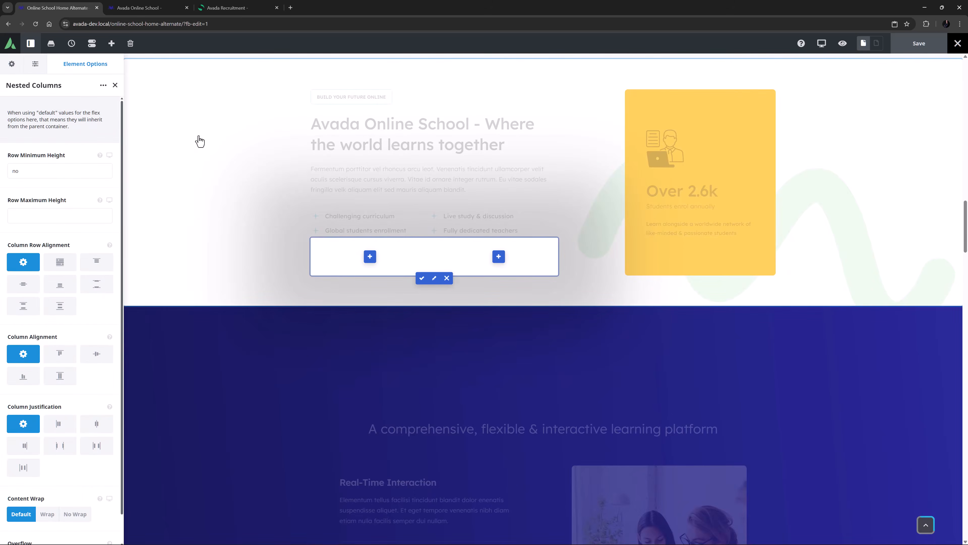
{"action": "mouse_move", "coordinate": [314, 247]}
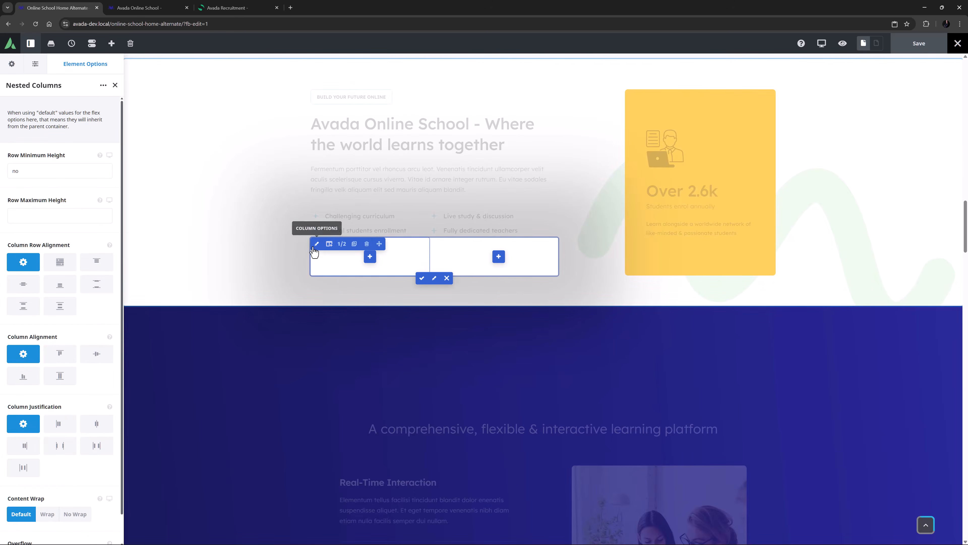
{"action": "mouse_move", "coordinate": [446, 247]}
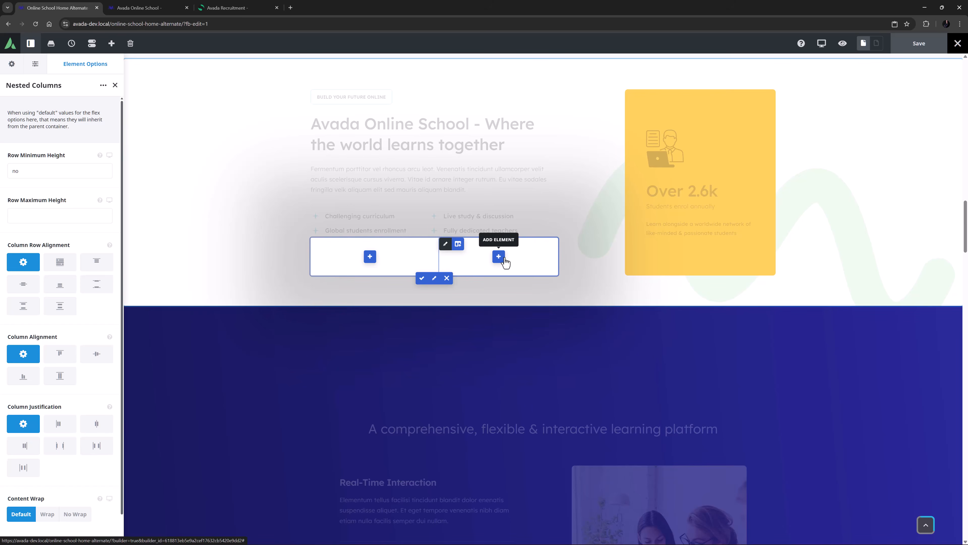
{"action": "left_click", "coordinate": [421, 278]}
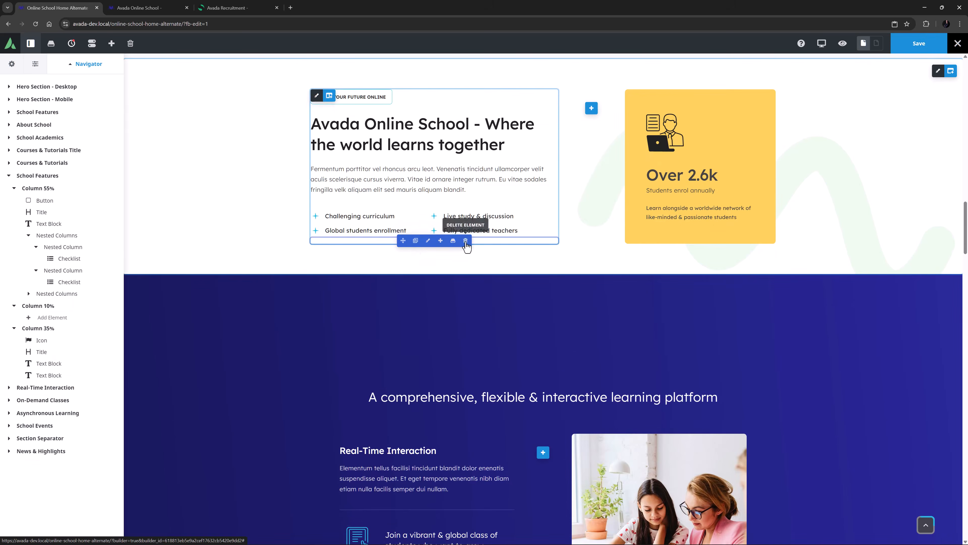
{"action": "left_click", "coordinate": [466, 240]}
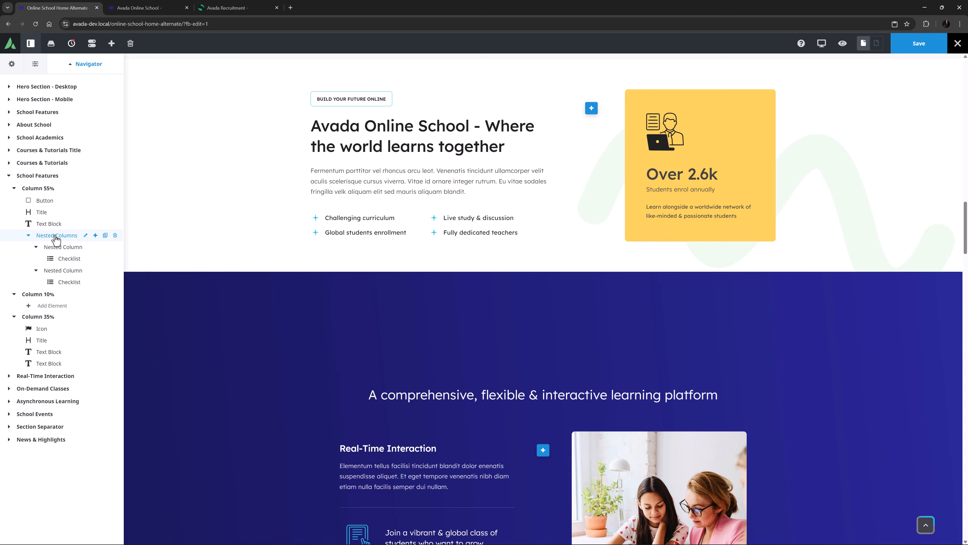
Step: Review the options of the existing nested columns element and of its first nested column across all option tabs
{"action": "left_click", "coordinate": [85, 235]}
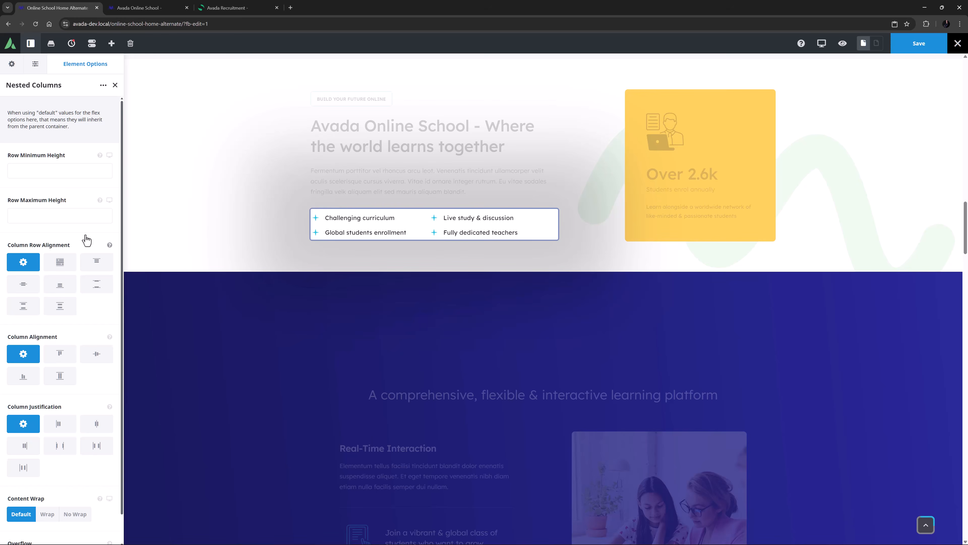
{"action": "left_click", "coordinate": [115, 86]}
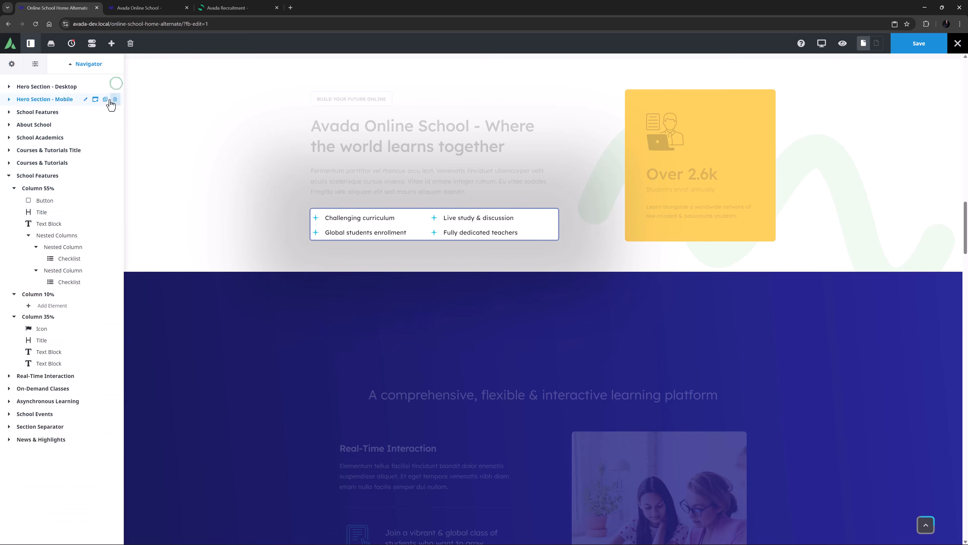
{"action": "left_click", "coordinate": [85, 248]}
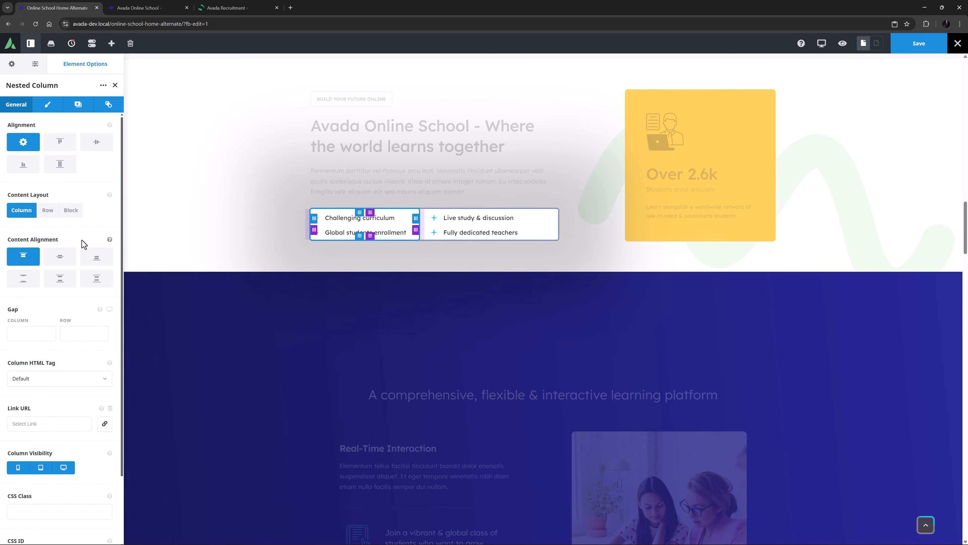
{"action": "left_click", "coordinate": [47, 108]}
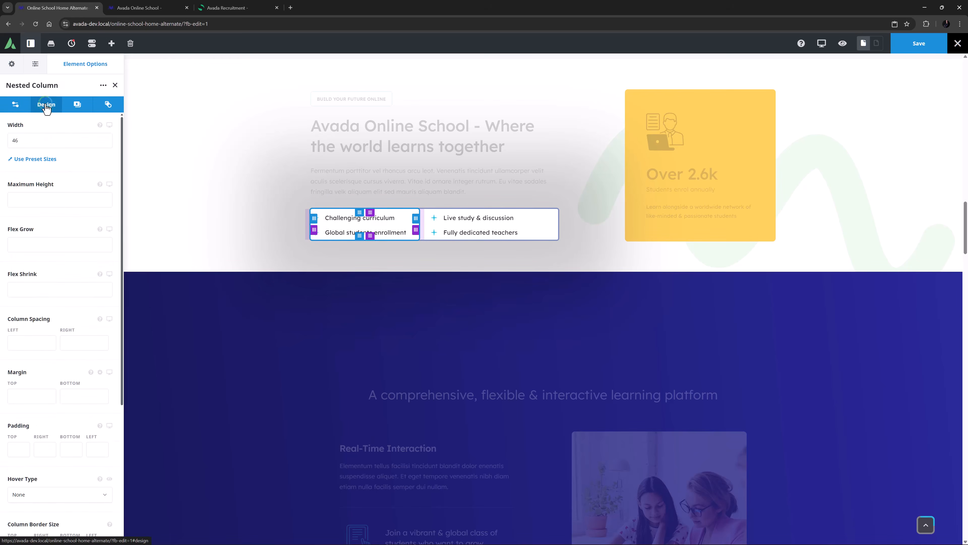
{"action": "left_click", "coordinate": [74, 110]}
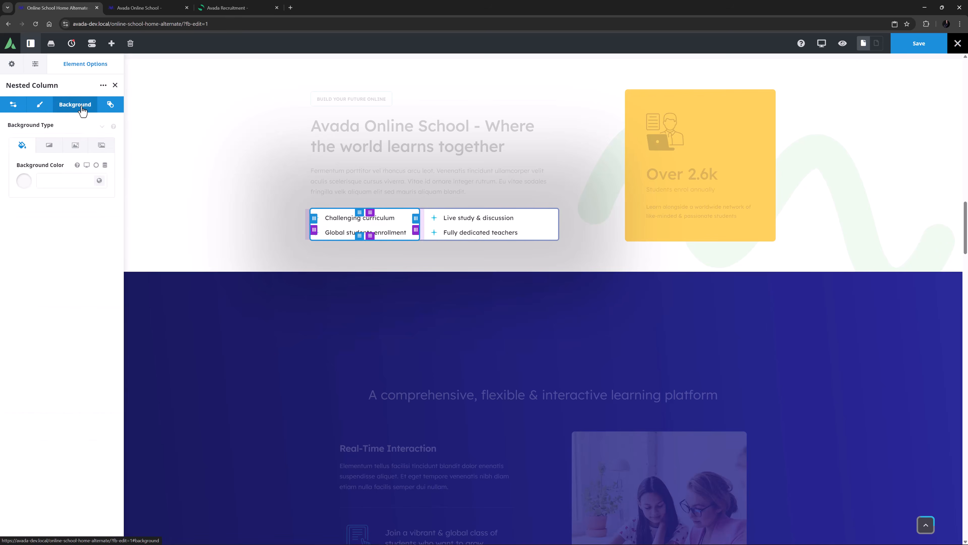
{"action": "left_click", "coordinate": [110, 109]}
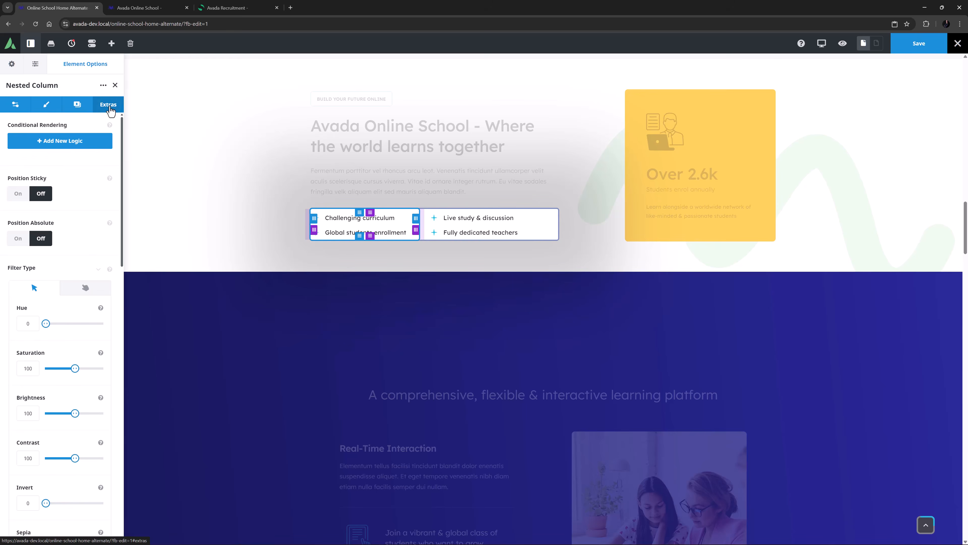
{"action": "left_click", "coordinate": [22, 108]}
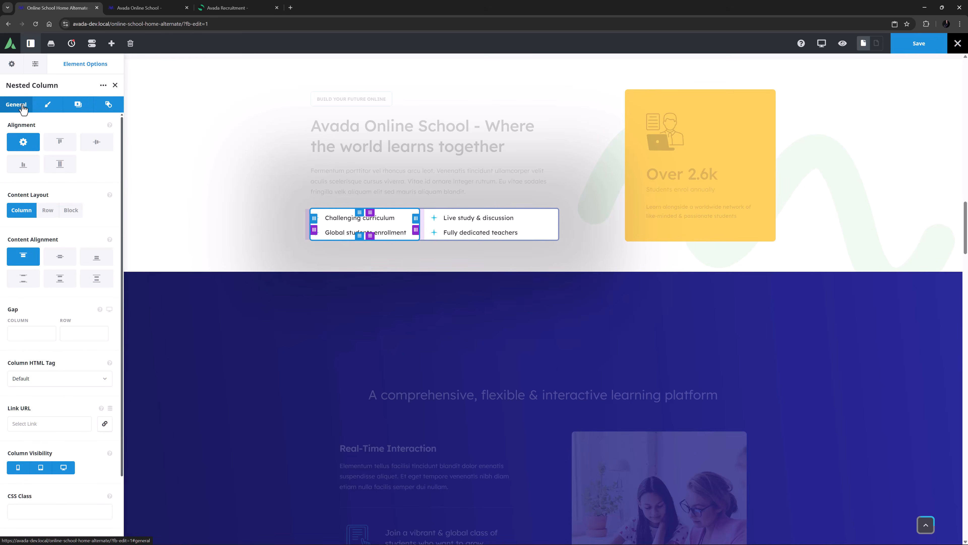
{"action": "left_click", "coordinate": [115, 85]}
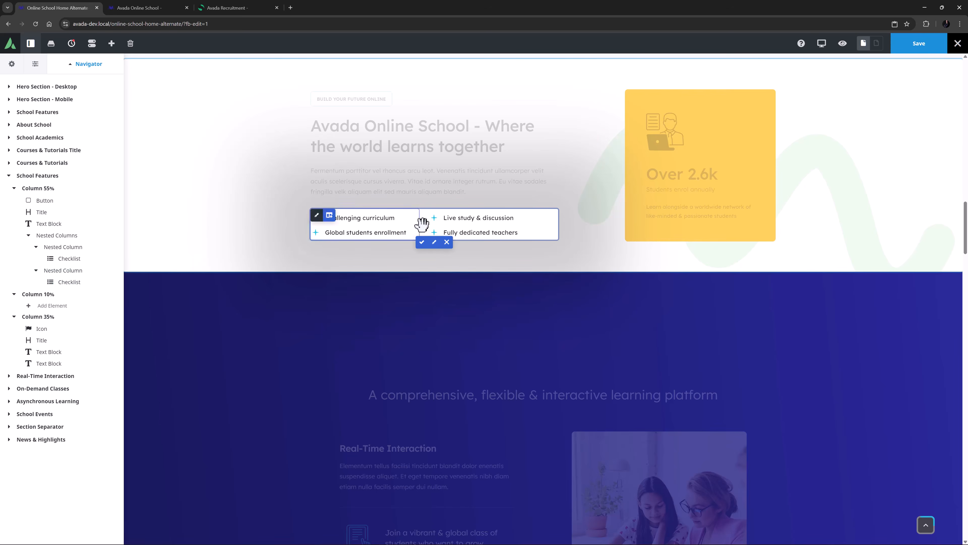
{"action": "left_click", "coordinate": [422, 243]}
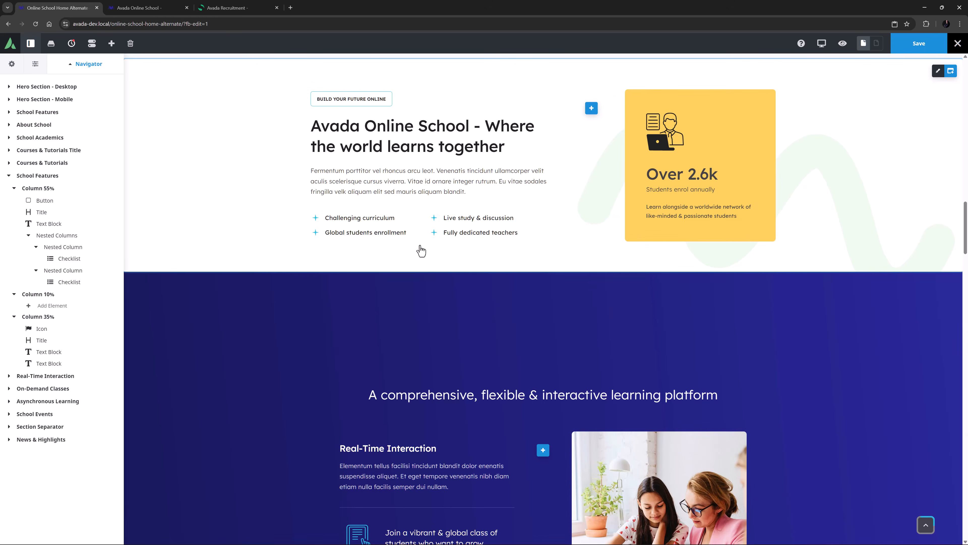
Step: Switch to the Avada Online School tab and browse its sections' nested columns through the navigator
{"action": "left_click", "coordinate": [138, 4]}
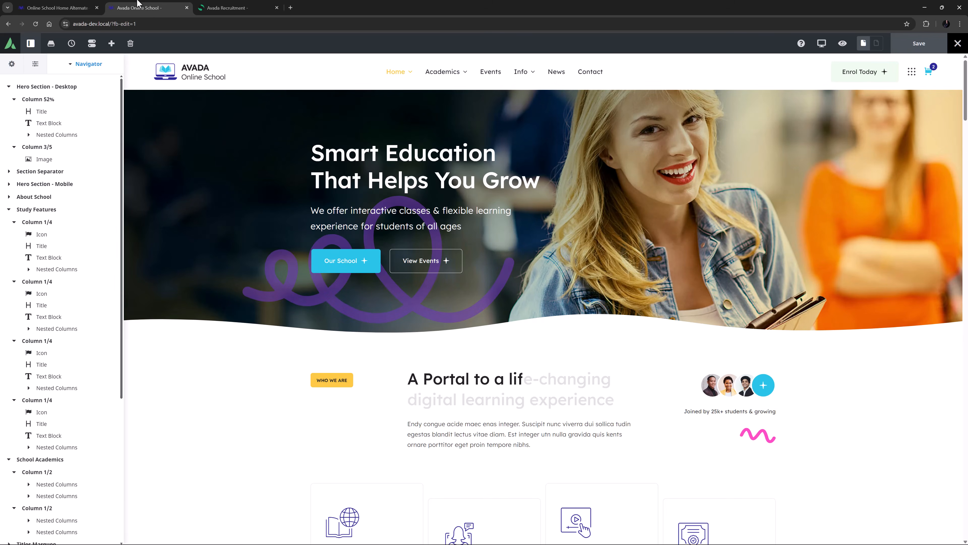
{"action": "left_click", "coordinate": [54, 135]}
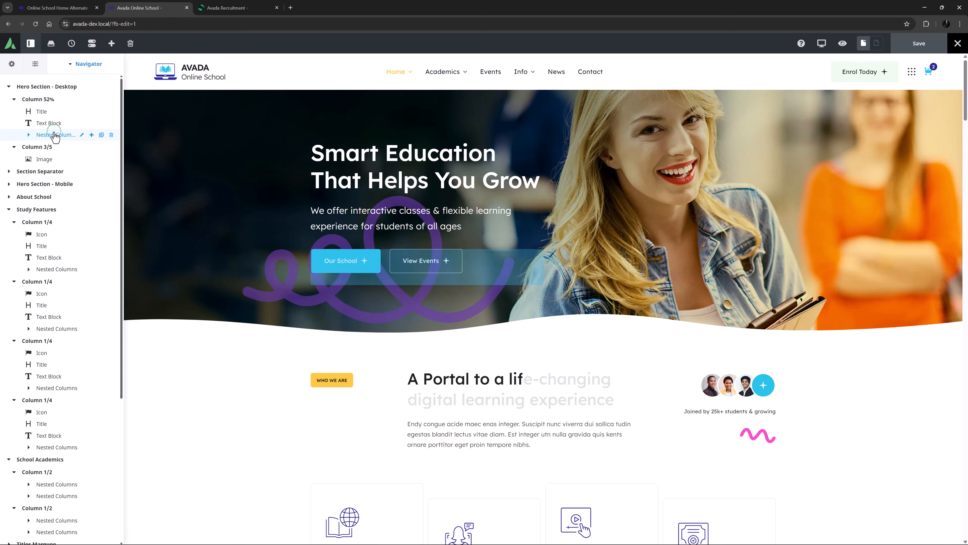
{"action": "left_click", "coordinate": [42, 221]}
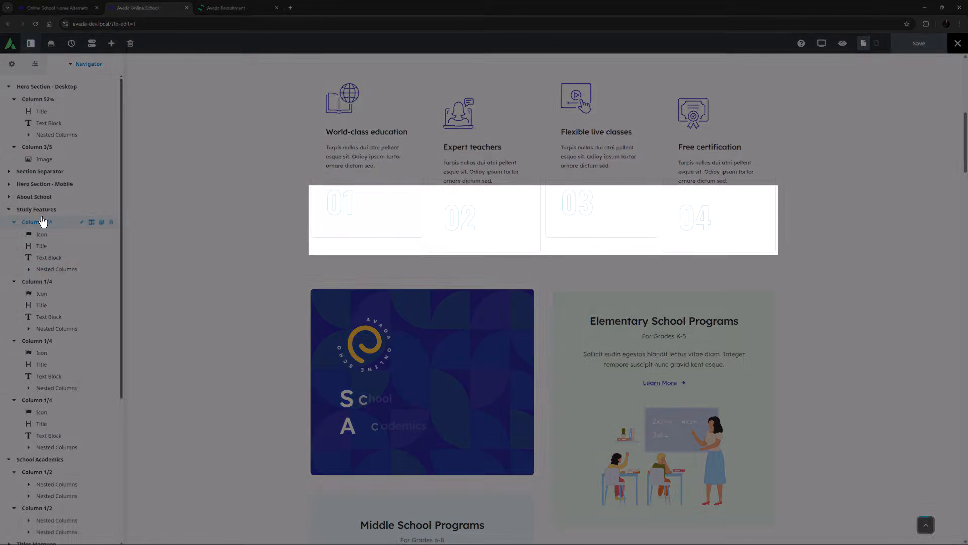
{"action": "left_click", "coordinate": [31, 471]}
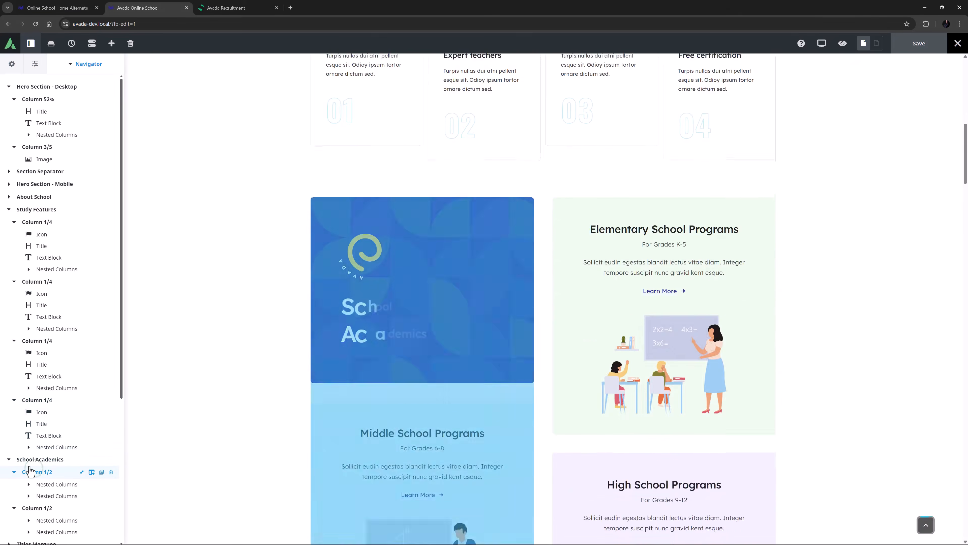
{"action": "scroll", "coordinate": [19, 469], "scroll_direction": "down", "scroll_amount": 5}
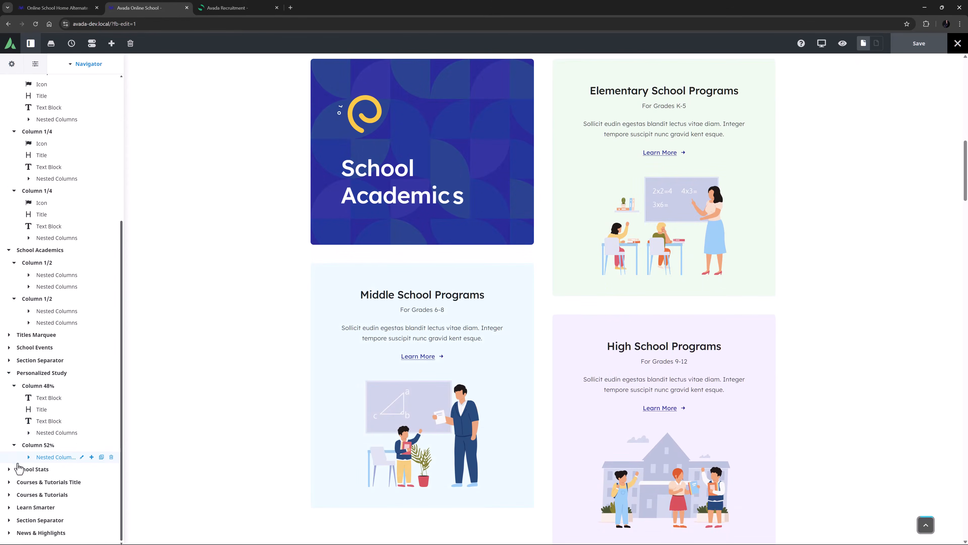
{"action": "left_click", "coordinate": [49, 373]}
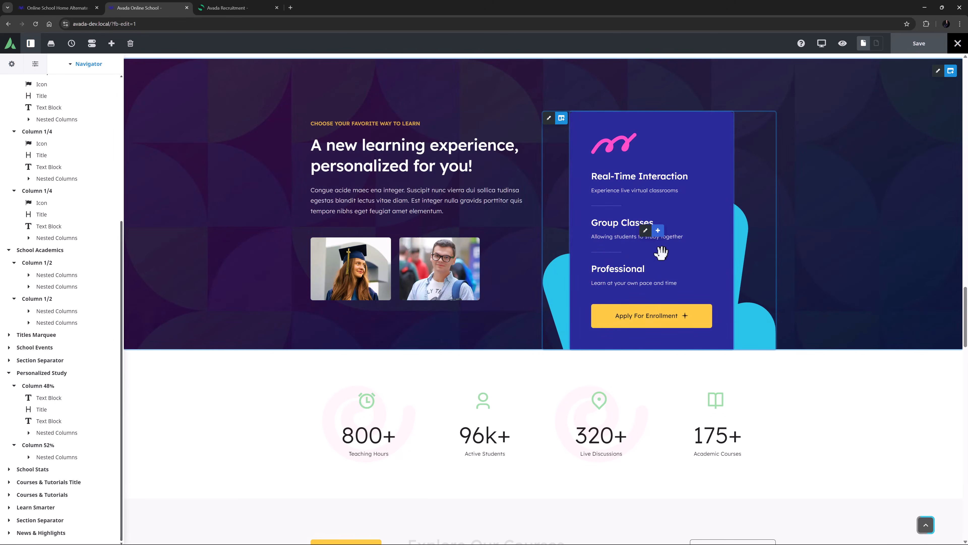
Step: Switch to the Avada Recruitment tab and browse the nested columns in its hero, sectors, agency and services sections
{"action": "left_click", "coordinate": [225, 7]}
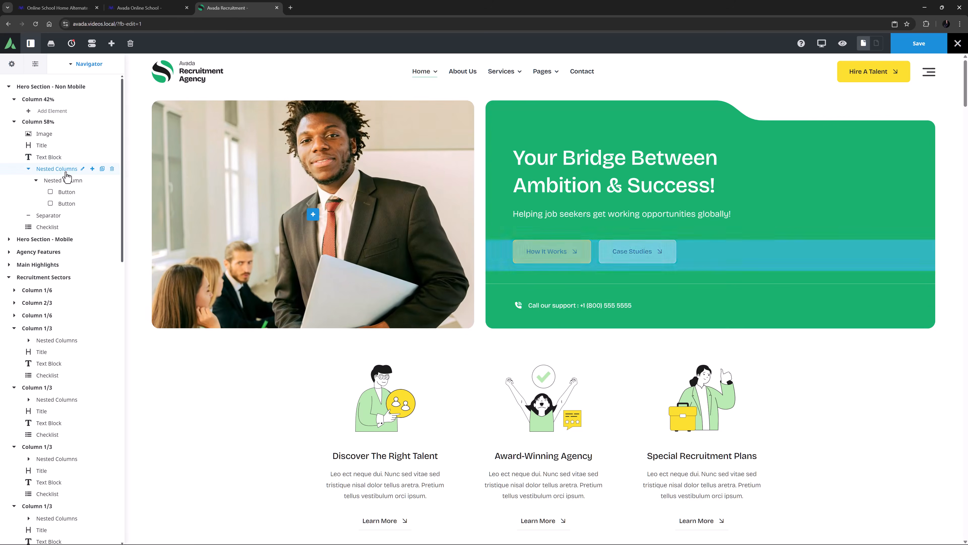
{"action": "scroll", "coordinate": [57, 199], "scroll_direction": "down", "scroll_amount": 2}
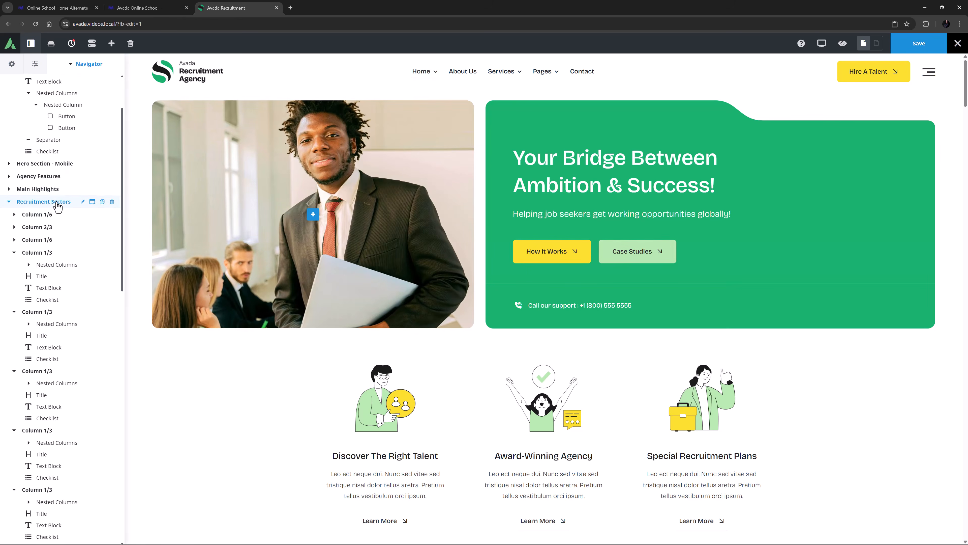
{"action": "left_click", "coordinate": [57, 205]}
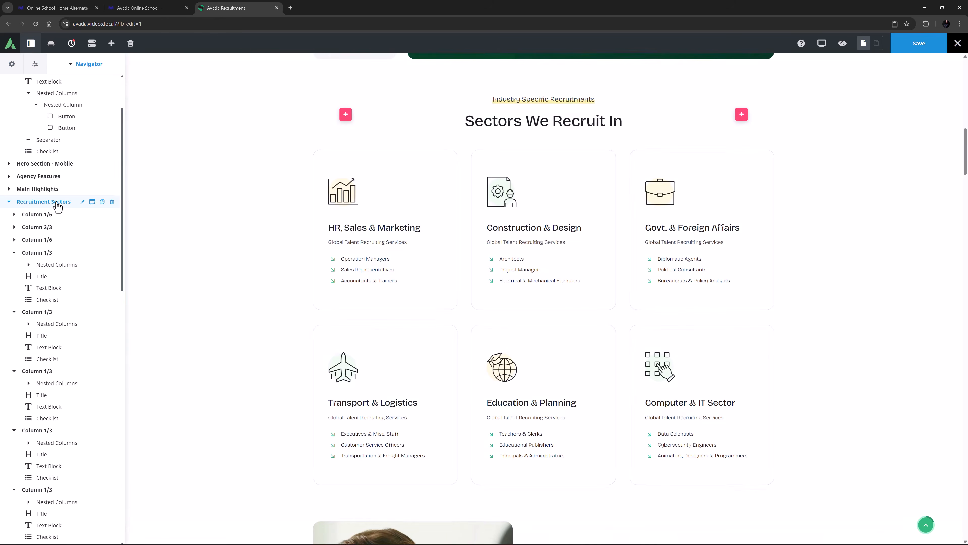
{"action": "scroll", "coordinate": [57, 206], "scroll_direction": "down", "scroll_amount": 5}
{"action": "left_click", "coordinate": [46, 344]}
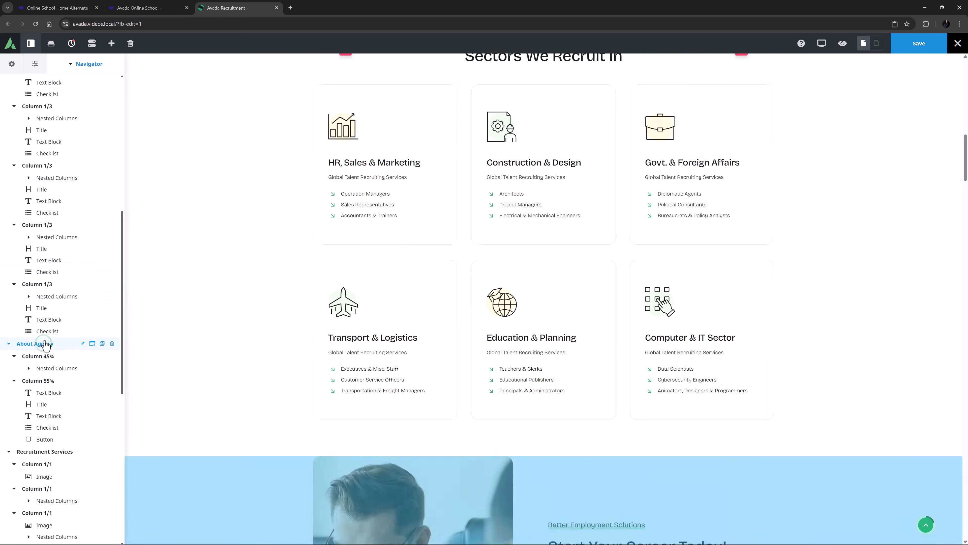
{"action": "scroll", "coordinate": [45, 343], "scroll_direction": "down", "scroll_amount": 5}
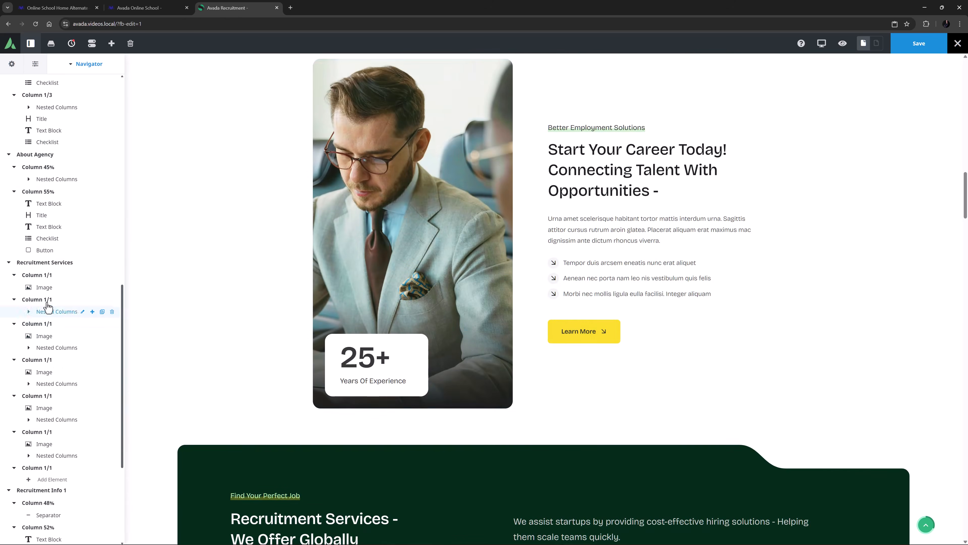
{"action": "left_click", "coordinate": [44, 262]}
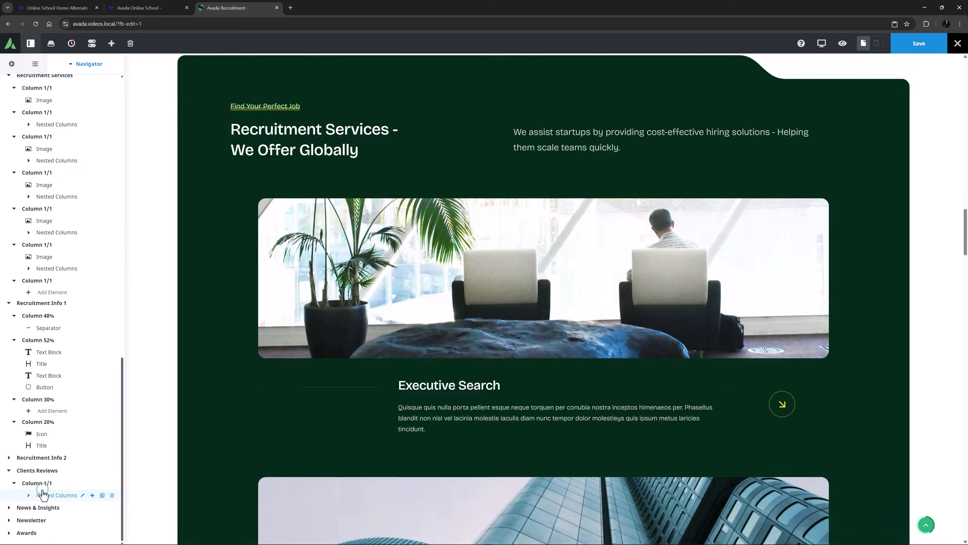
Step: Open and close the options of the nested columns inside the Clients Reviews section
{"action": "left_click", "coordinate": [43, 495]}
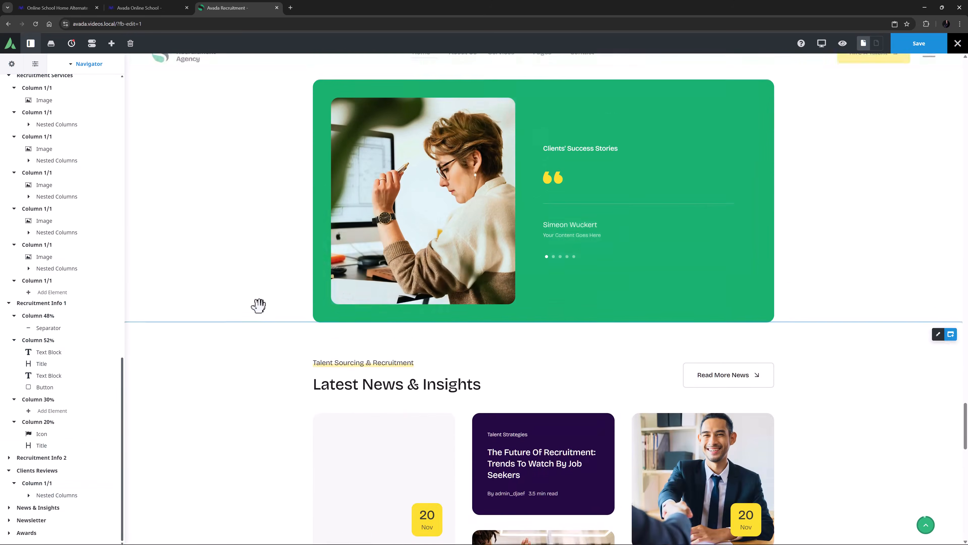
{"action": "scroll", "coordinate": [259, 305], "scroll_direction": "up", "scroll_amount": 2}
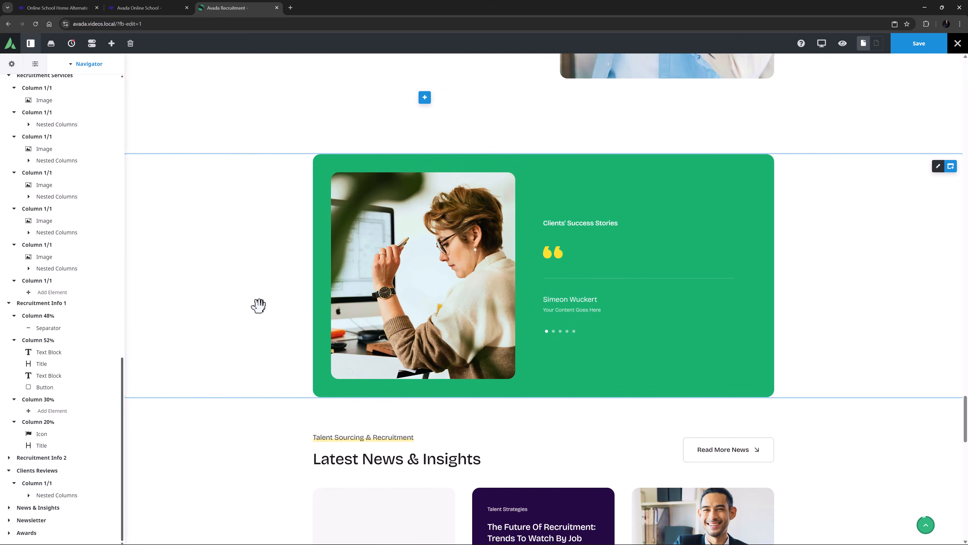
{"action": "left_click", "coordinate": [538, 277]}
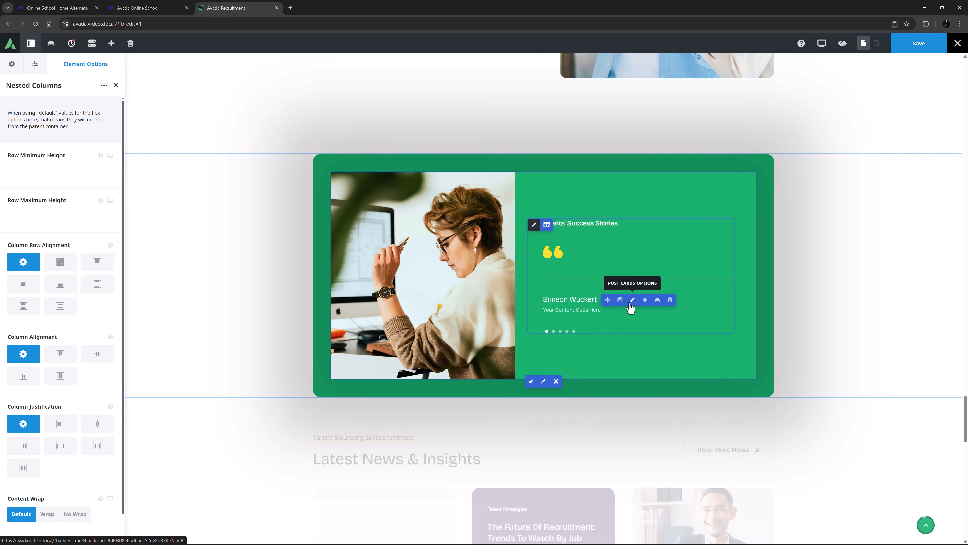
{"action": "left_click", "coordinate": [531, 381]}
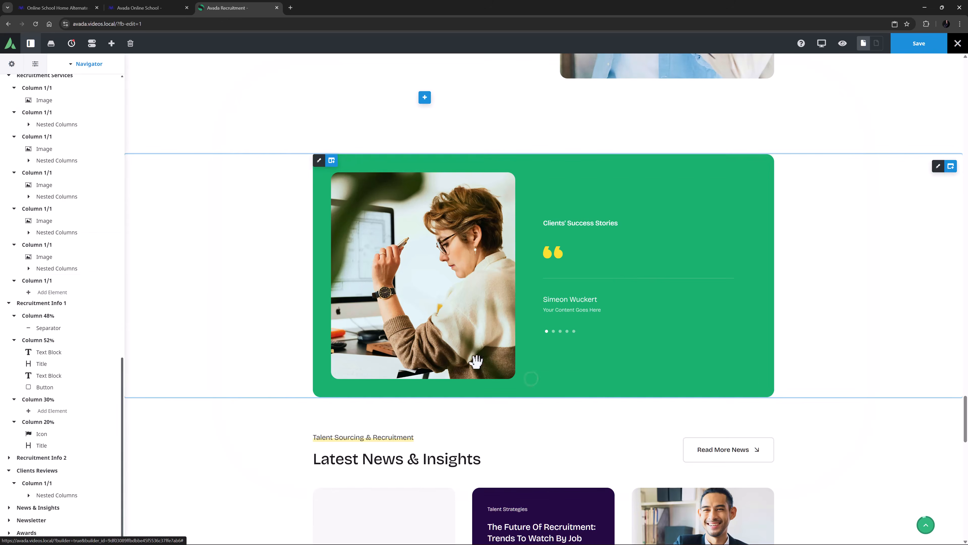
Step: Browse the navigator to the hero section and inspect the options of its nested buttons' nested columns and nested column
{"action": "scroll", "coordinate": [95, 285], "scroll_direction": "up", "scroll_amount": 6}
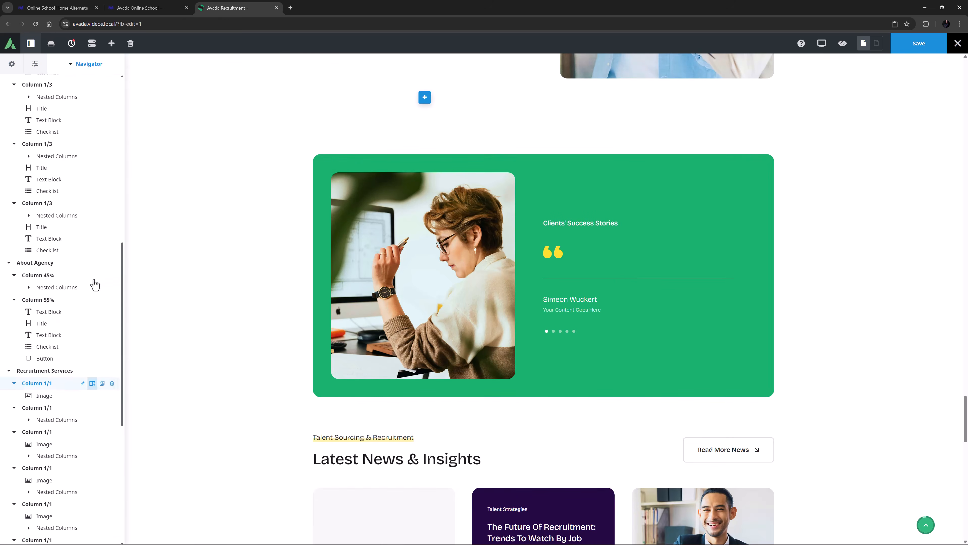
{"action": "scroll", "coordinate": [95, 285], "scroll_direction": "up", "scroll_amount": 10}
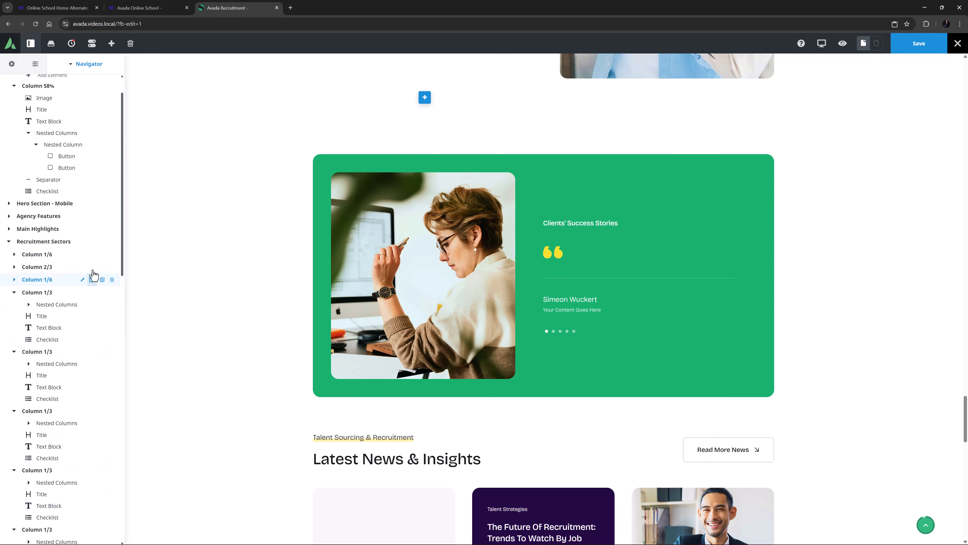
{"action": "left_click", "coordinate": [76, 243]}
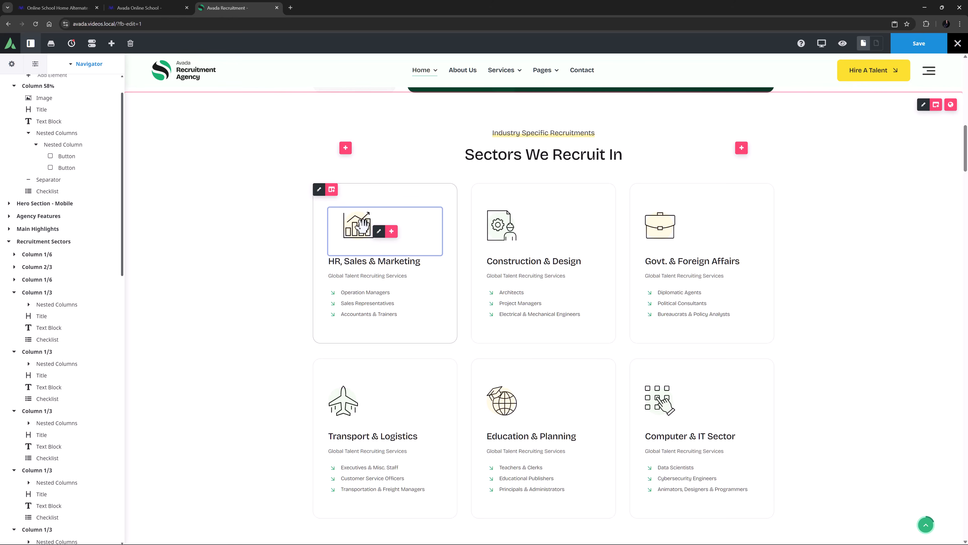
{"action": "scroll", "coordinate": [362, 225], "scroll_direction": "up", "scroll_amount": 15}
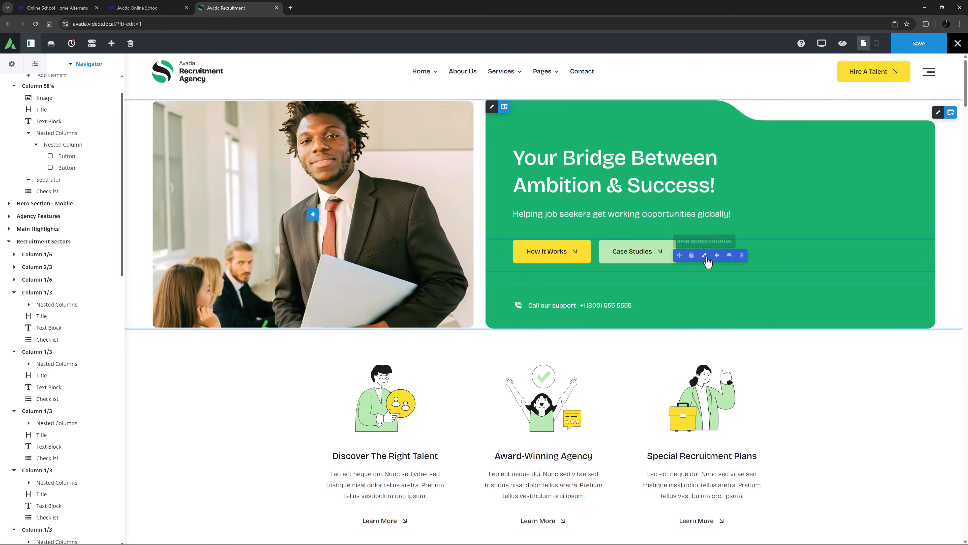
{"action": "left_click", "coordinate": [708, 263]}
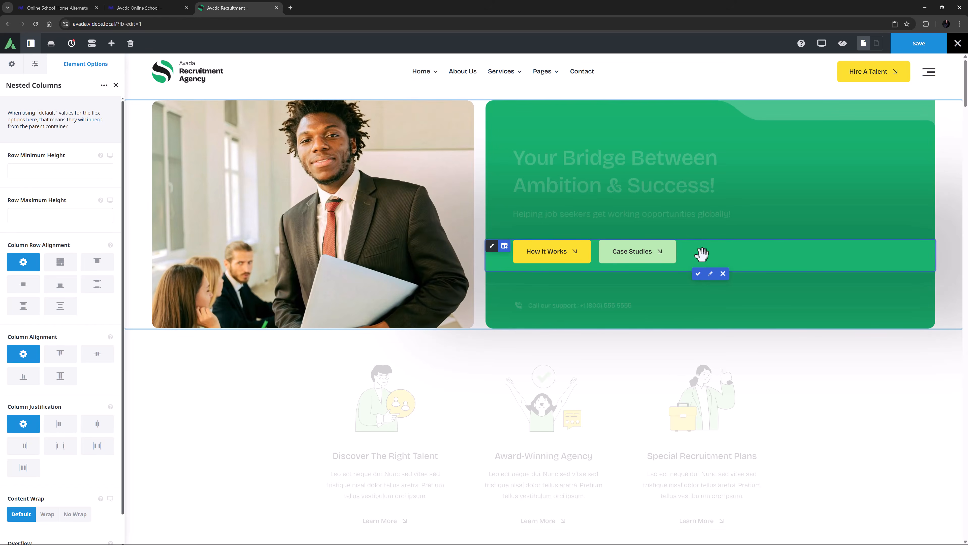
{"action": "left_click", "coordinate": [492, 247]}
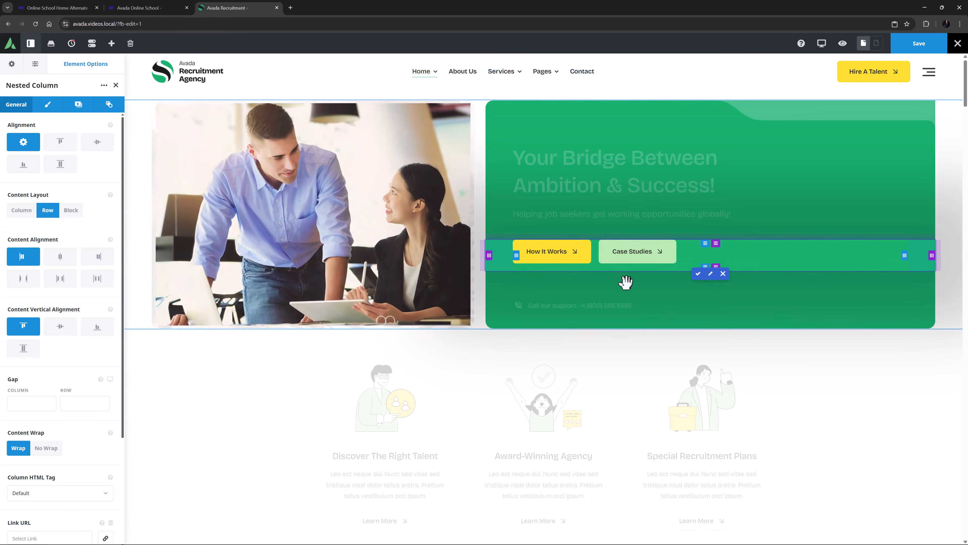
{"action": "left_click", "coordinate": [698, 274]}
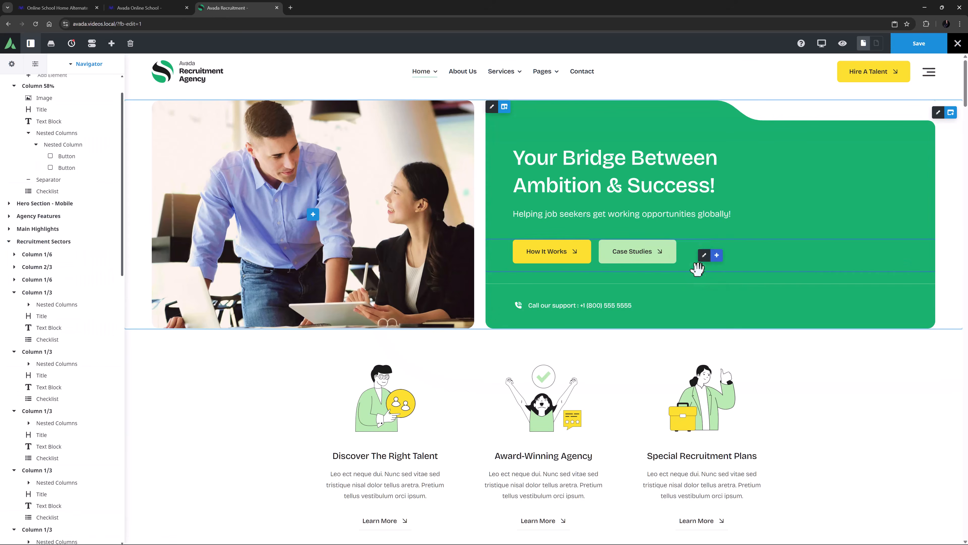
Step: Insert the Nested Buttons library element below the hero's buttons
{"action": "left_click", "coordinate": [716, 254]}
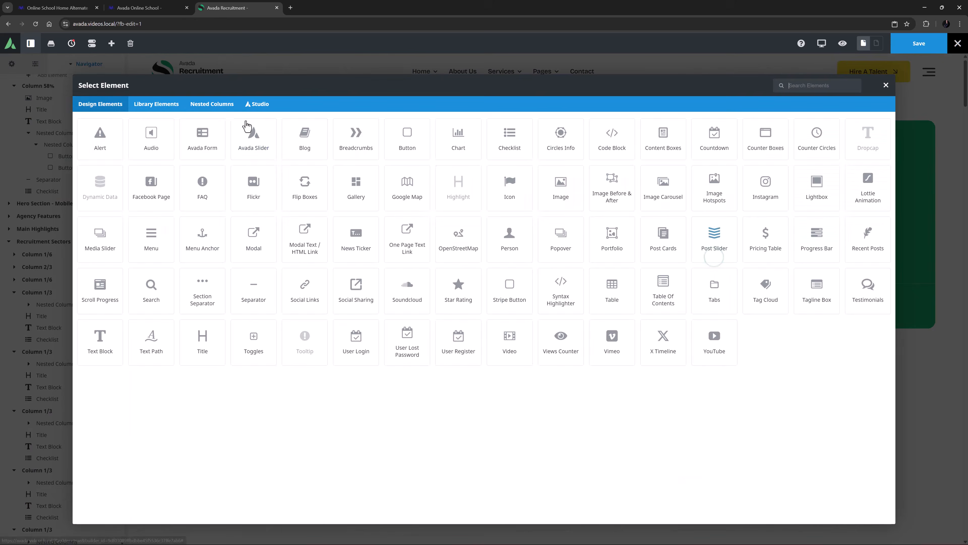
{"action": "left_click", "coordinate": [160, 108]}
{"action": "left_click", "coordinate": [383, 138]}
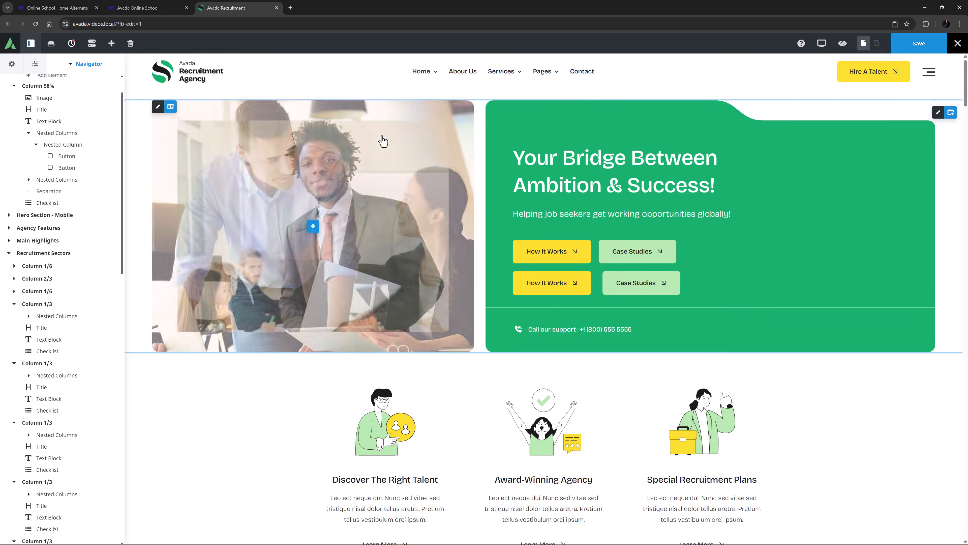
Step: Try the center, flex-start and space-between column justifications on the new nested columns, then restore the default
{"action": "left_click", "coordinate": [680, 282]}
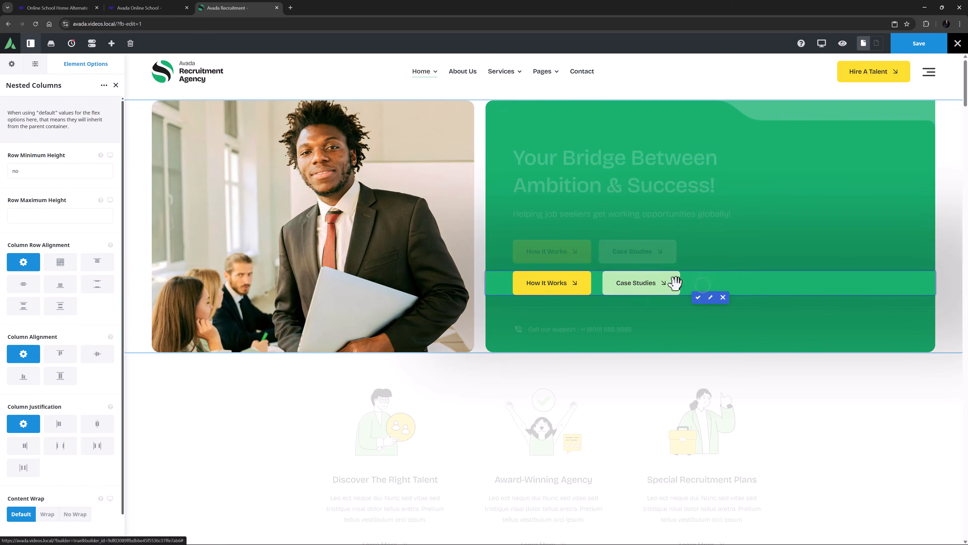
{"action": "mouse_move", "coordinate": [494, 282]}
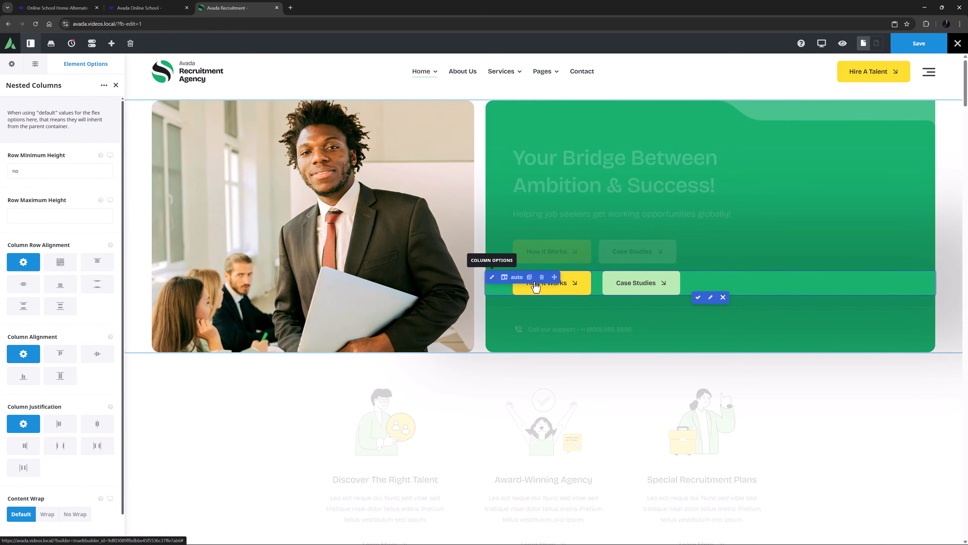
{"action": "mouse_move", "coordinate": [610, 281]}
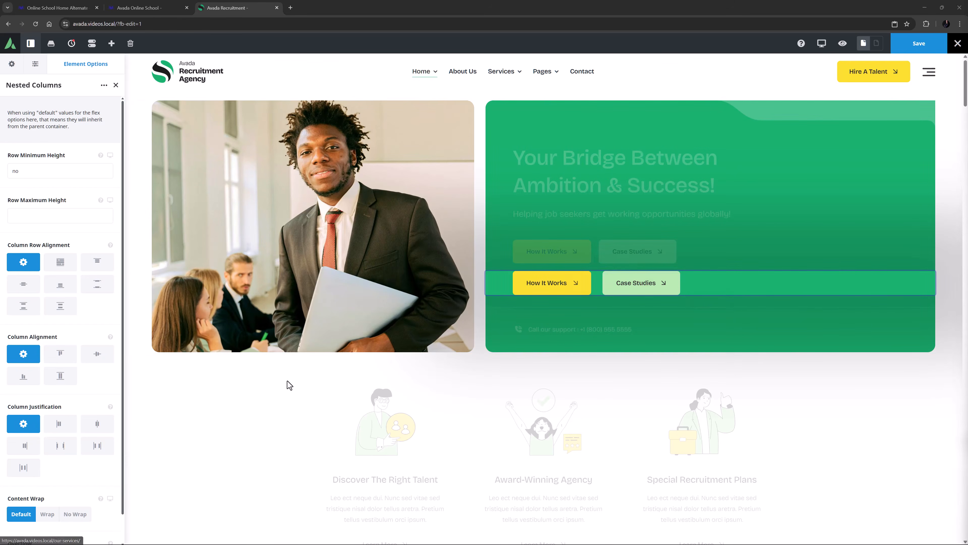
{"action": "left_click", "coordinate": [94, 425]}
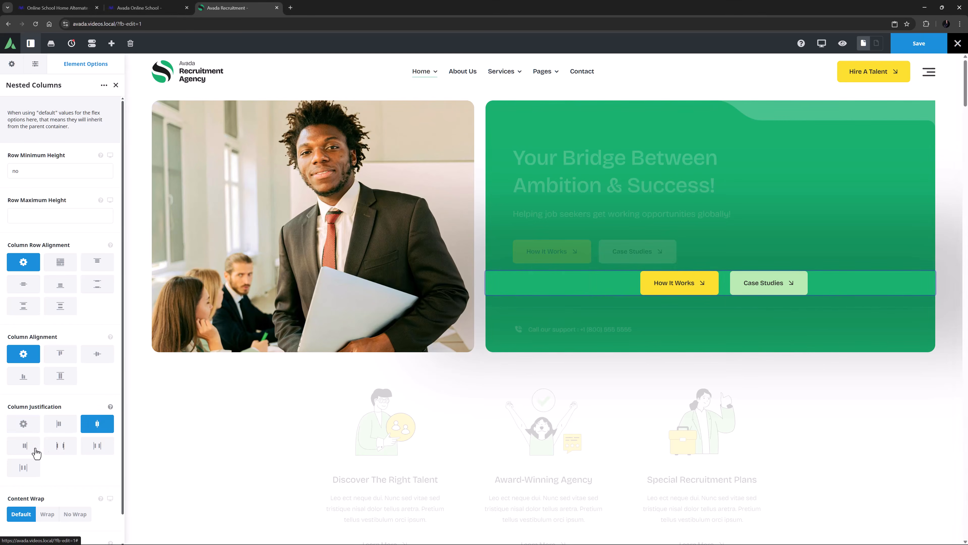
{"action": "left_click", "coordinate": [24, 445]}
{"action": "left_click", "coordinate": [58, 448]}
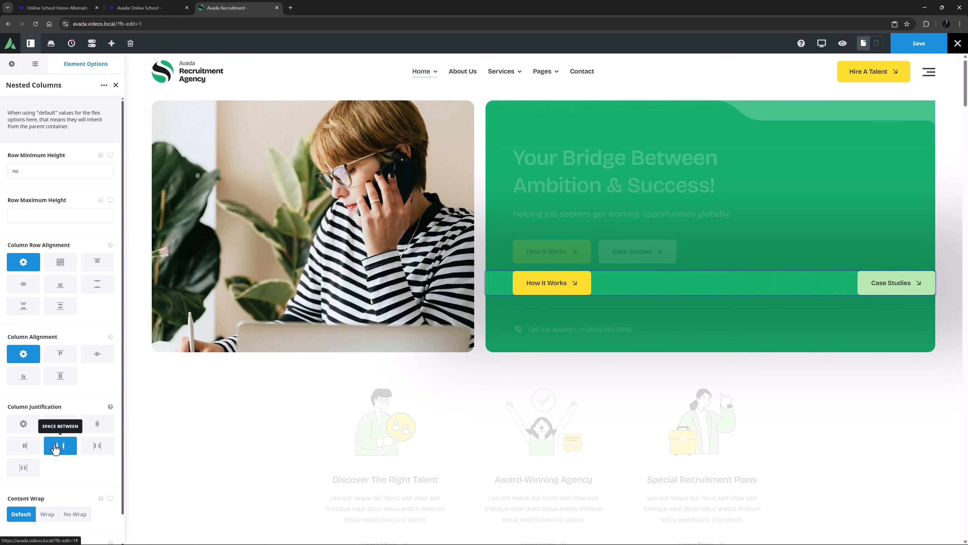
{"action": "left_click", "coordinate": [25, 426]}
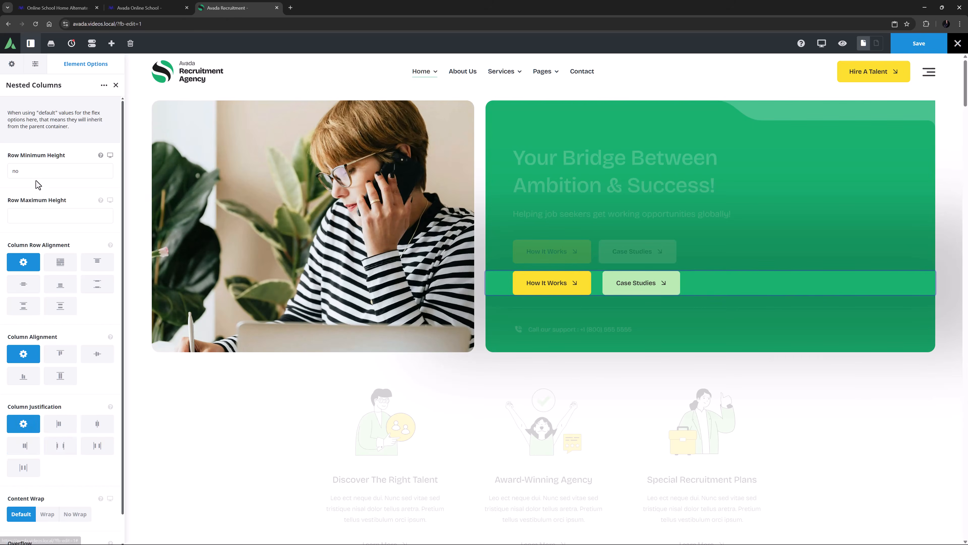
Step: Set the nested columns' row minimum height to 15vh and column alignment to stretch, then finish editing
{"action": "left_click_drag", "start_coordinate": [24, 170], "coordinate": [5, 176]}
{"action": "type", "text": "15vh"}
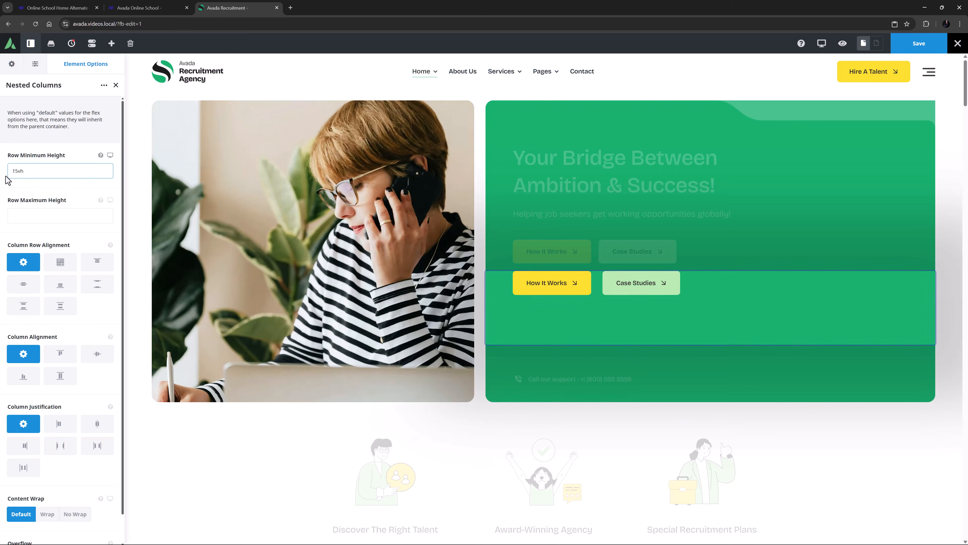
{"action": "left_click", "coordinate": [95, 355]}
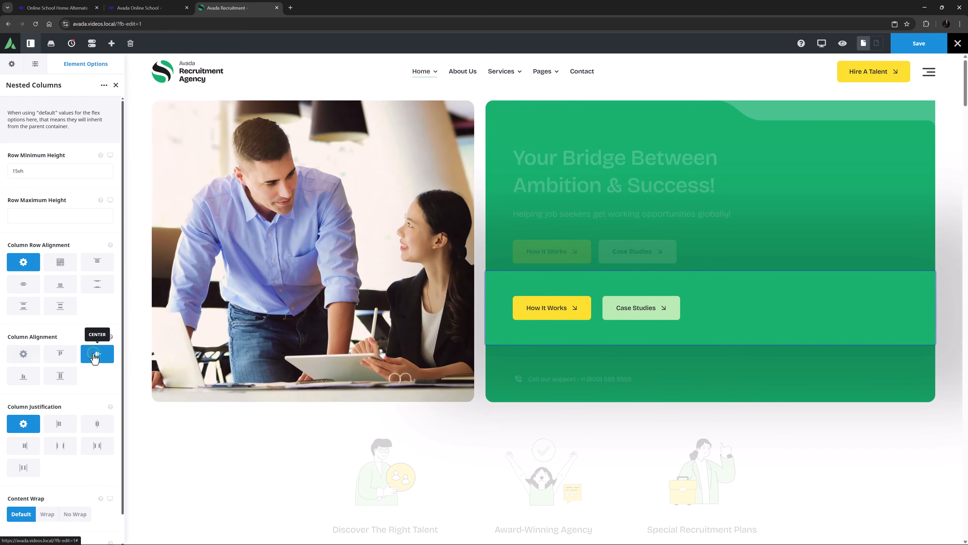
{"action": "left_click", "coordinate": [23, 376]}
{"action": "left_click", "coordinate": [52, 377]}
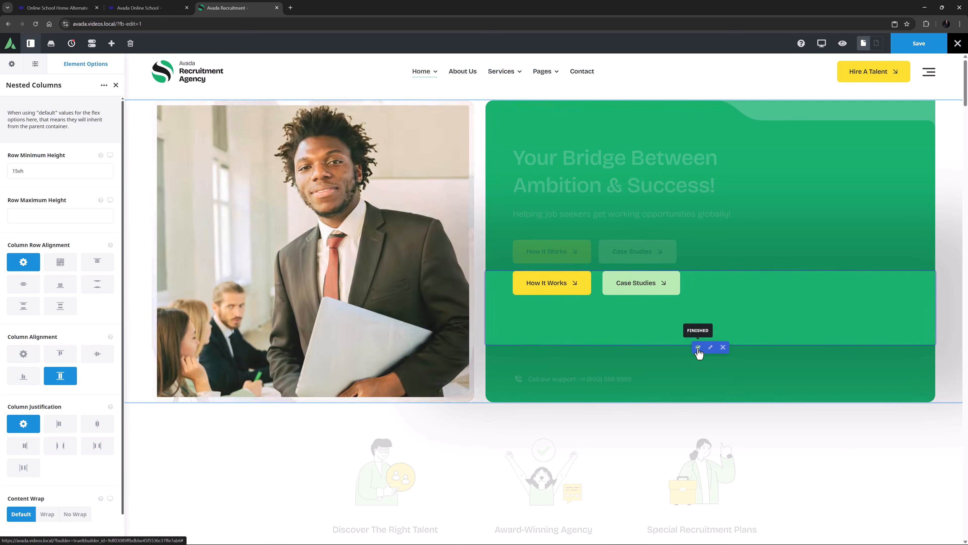
{"action": "left_click", "coordinate": [698, 347]}
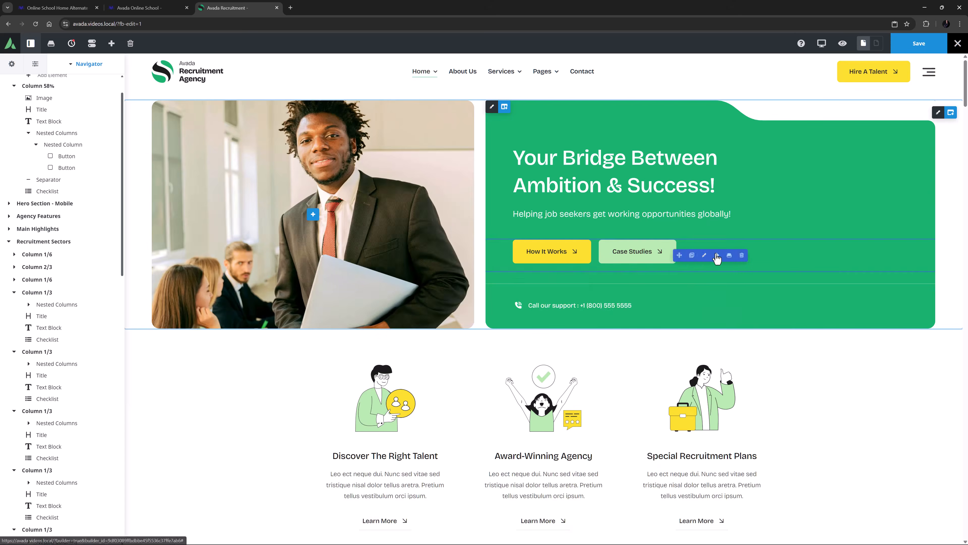
Step: Insert the Two-Rows library element below the hero's buttons
{"action": "left_click", "coordinate": [717, 255]}
{"action": "left_click", "coordinate": [156, 104]}
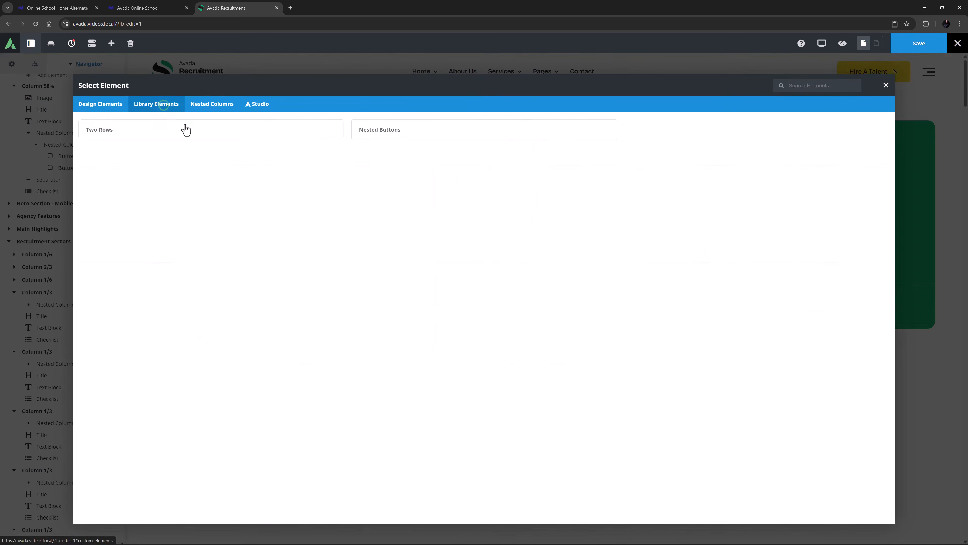
{"action": "left_click", "coordinate": [298, 137]}
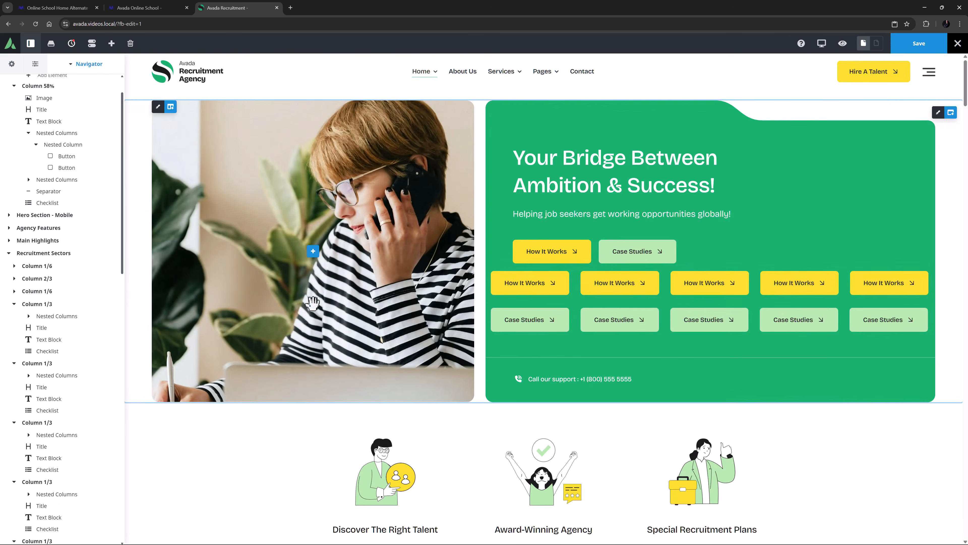
Step: Cycle through the column row alignment options of the two-row nested columns, restore the default, then delete the element
{"action": "left_click", "coordinate": [686, 315]}
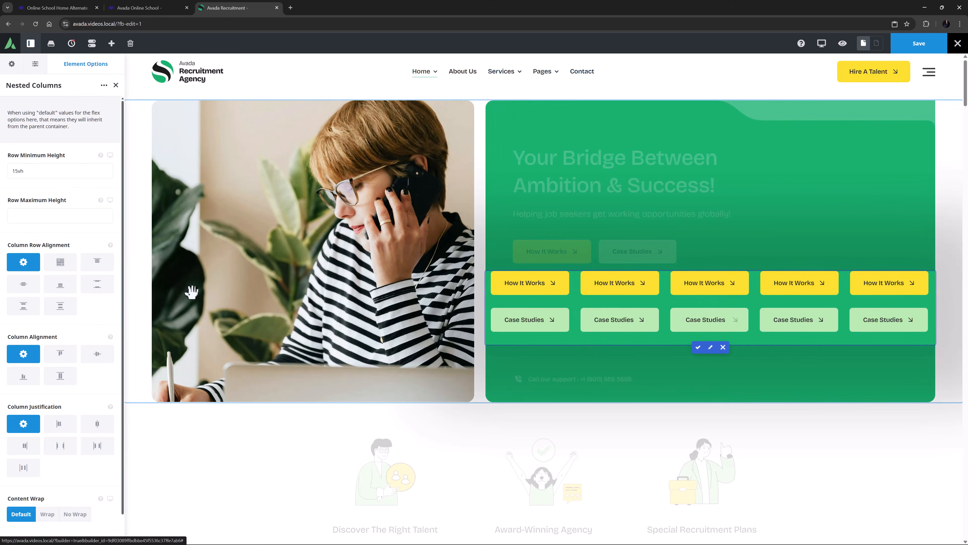
{"action": "left_click", "coordinate": [97, 261]}
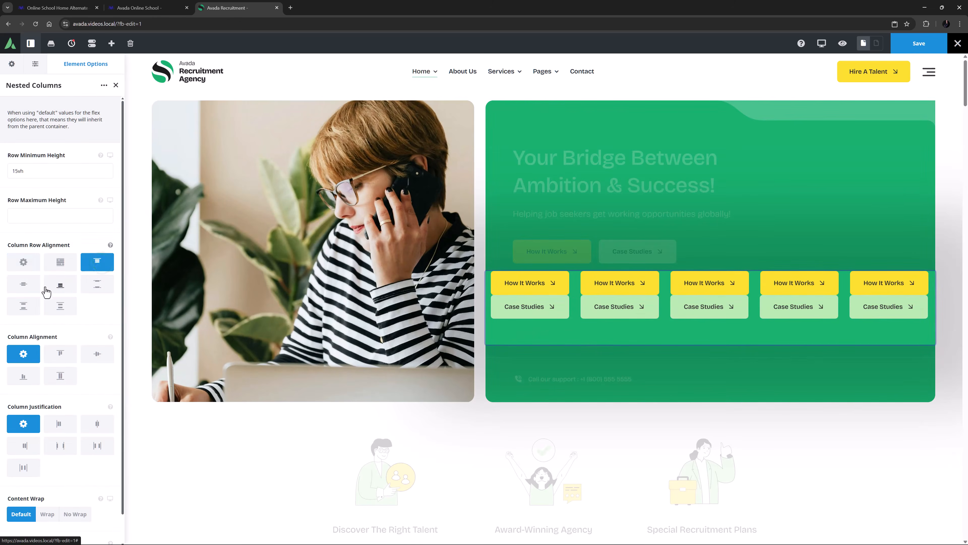
{"action": "left_click", "coordinate": [23, 287]}
{"action": "left_click", "coordinate": [89, 287]}
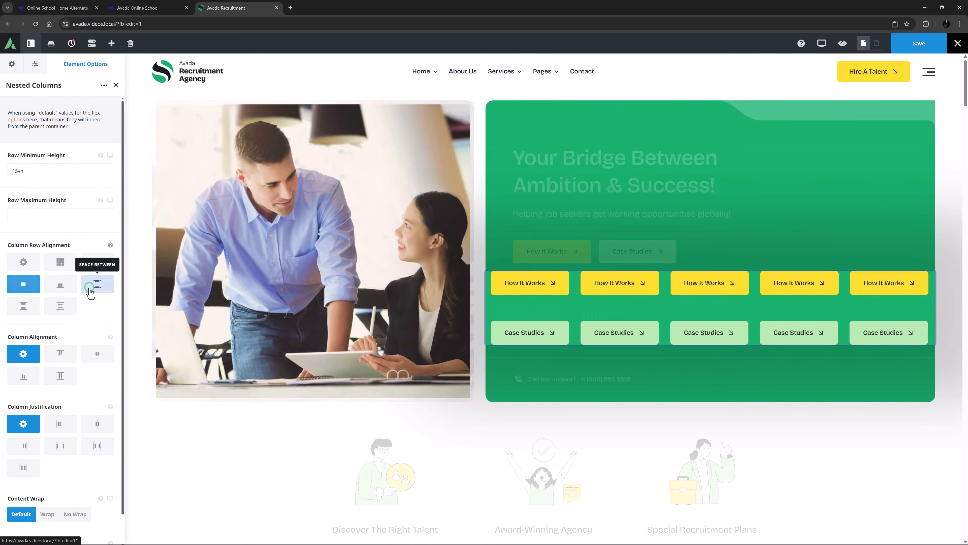
{"action": "left_click", "coordinate": [26, 307]}
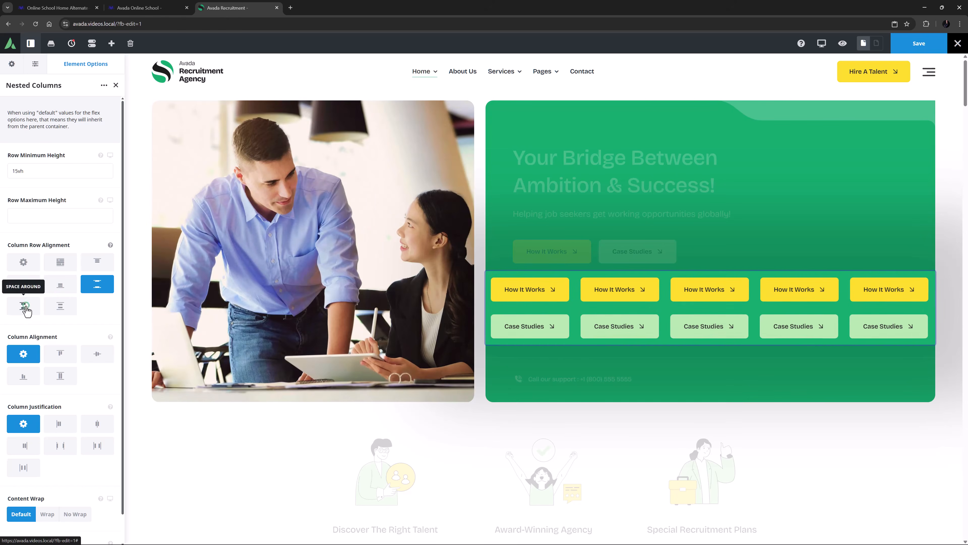
{"action": "left_click", "coordinate": [61, 306]}
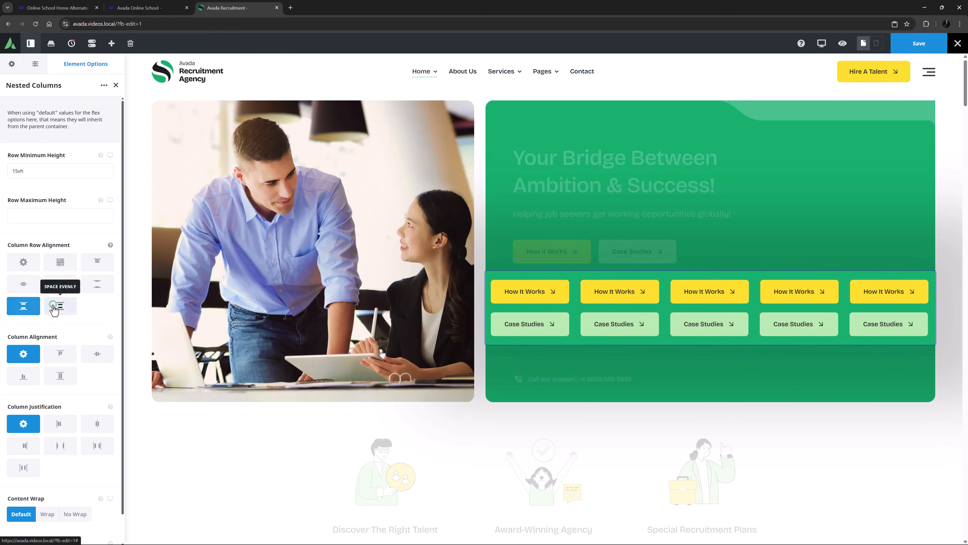
{"action": "left_click", "coordinate": [21, 267]}
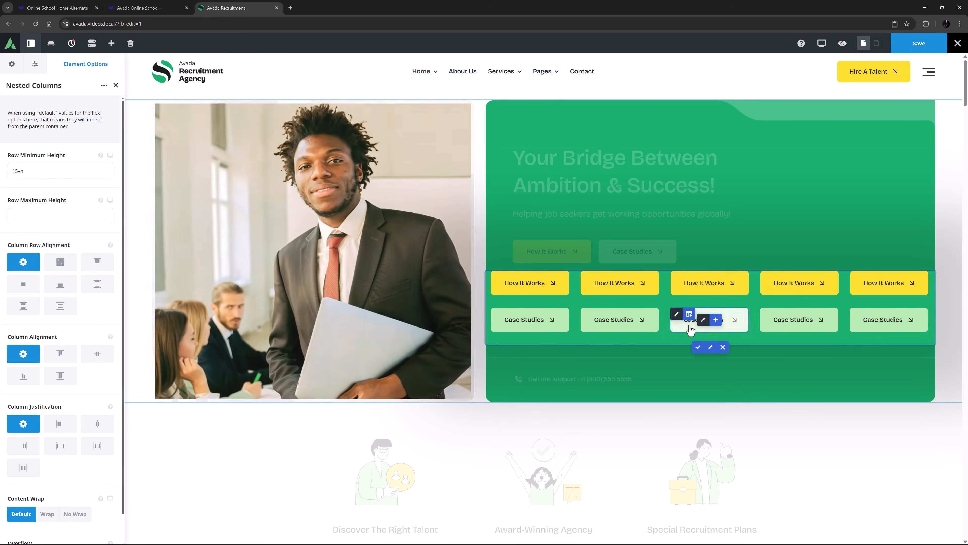
{"action": "left_click", "coordinate": [698, 347]}
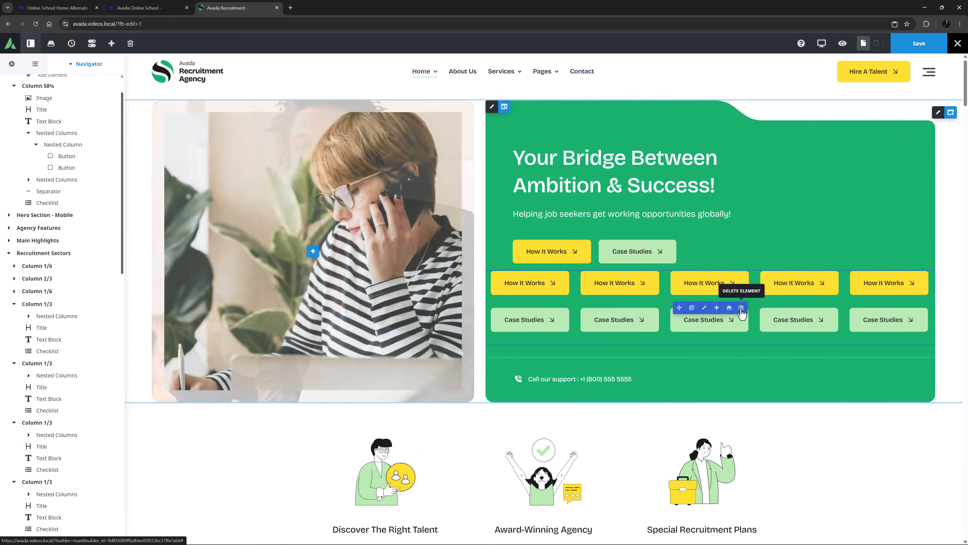
{"action": "left_click", "coordinate": [742, 308]}
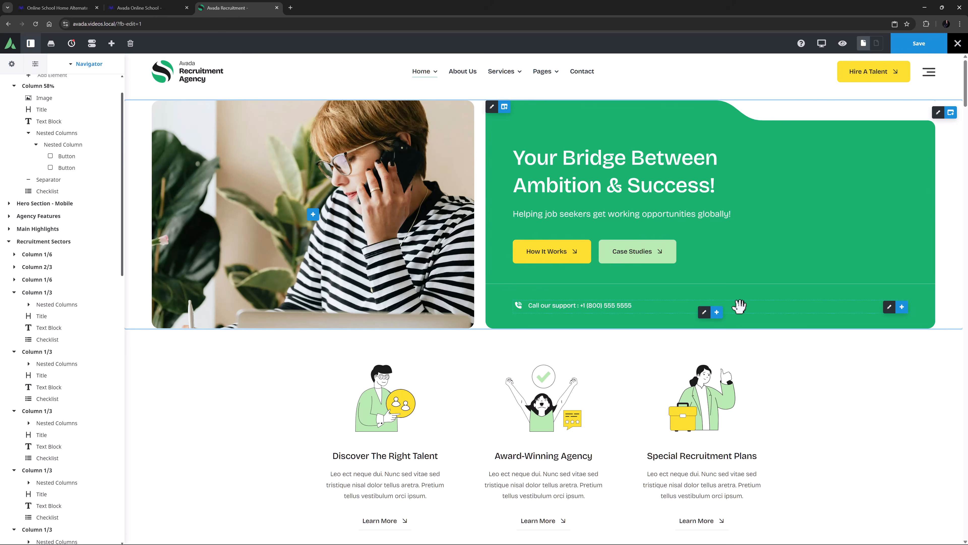